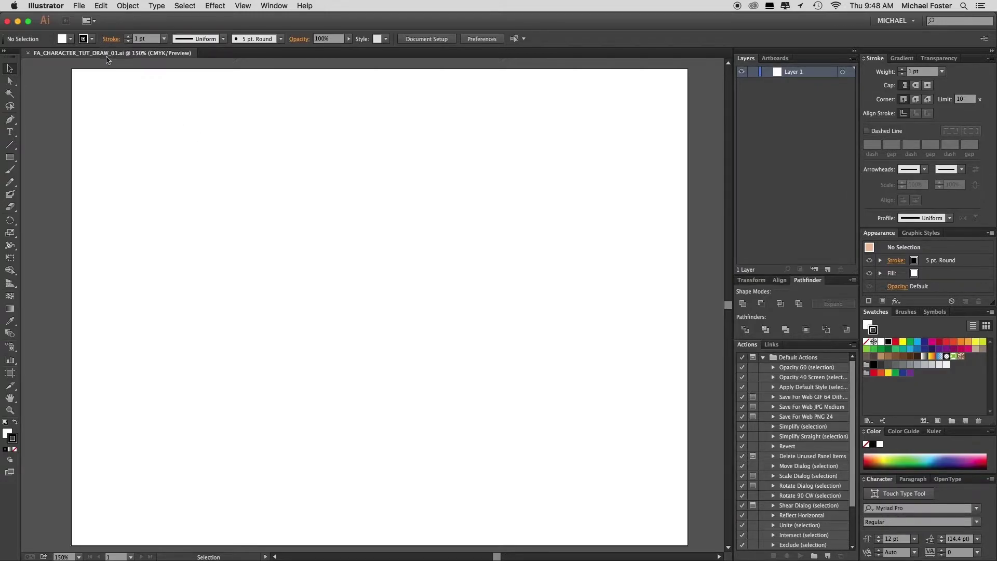
- Place the linked image FA_CHARACTER_TUT_IMAGE.jpg on the canvas and reposition the character sketch over the artboard
{"action": "left_click", "coordinate": [79, 6]}
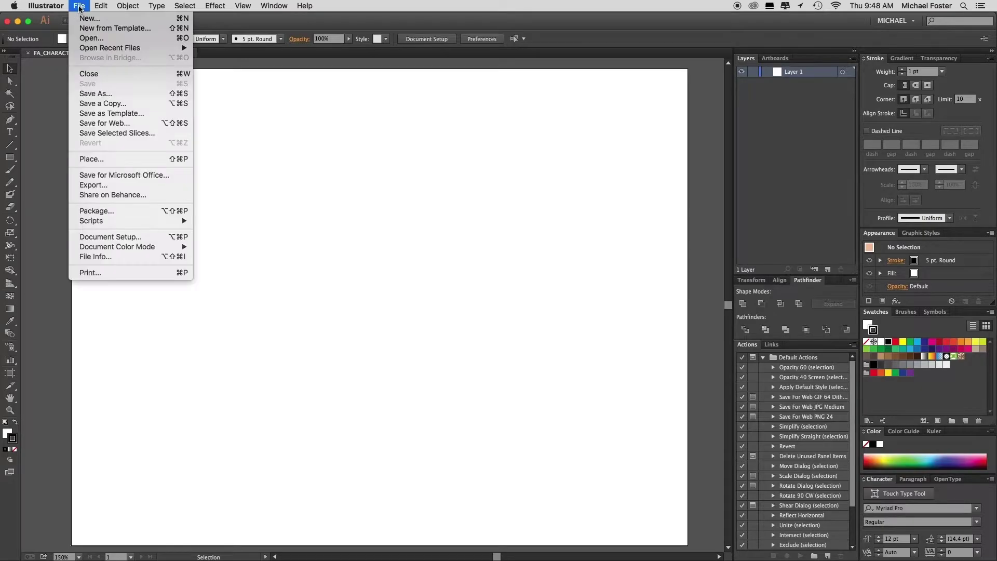
{"action": "left_click", "coordinate": [145, 159]}
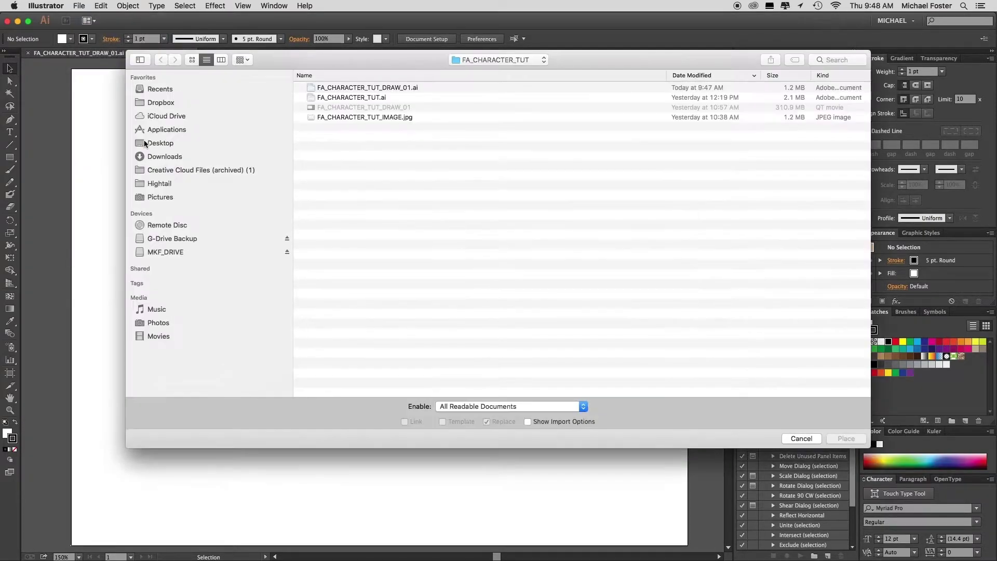
{"action": "left_click", "coordinate": [330, 119]}
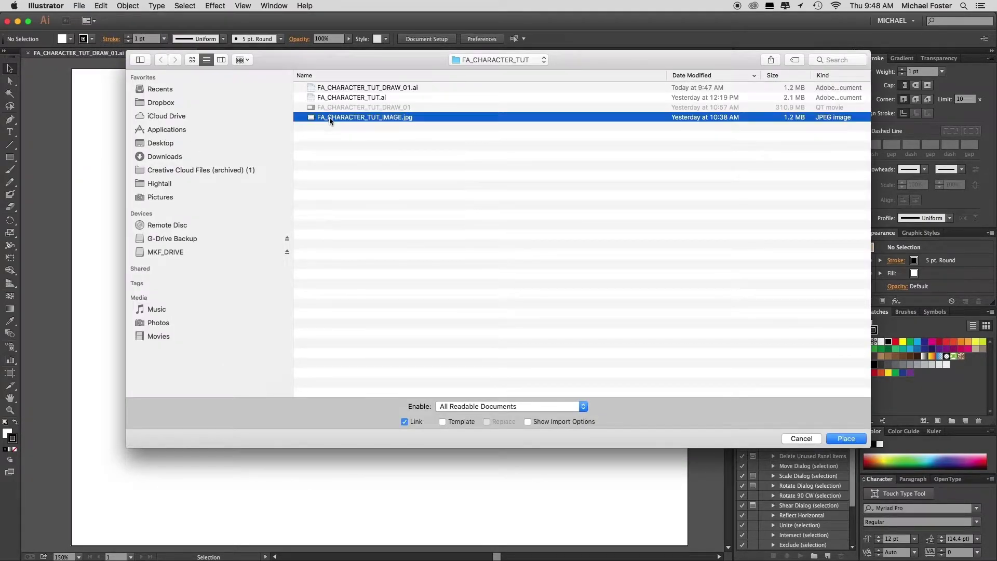
{"action": "left_click", "coordinate": [852, 440]}
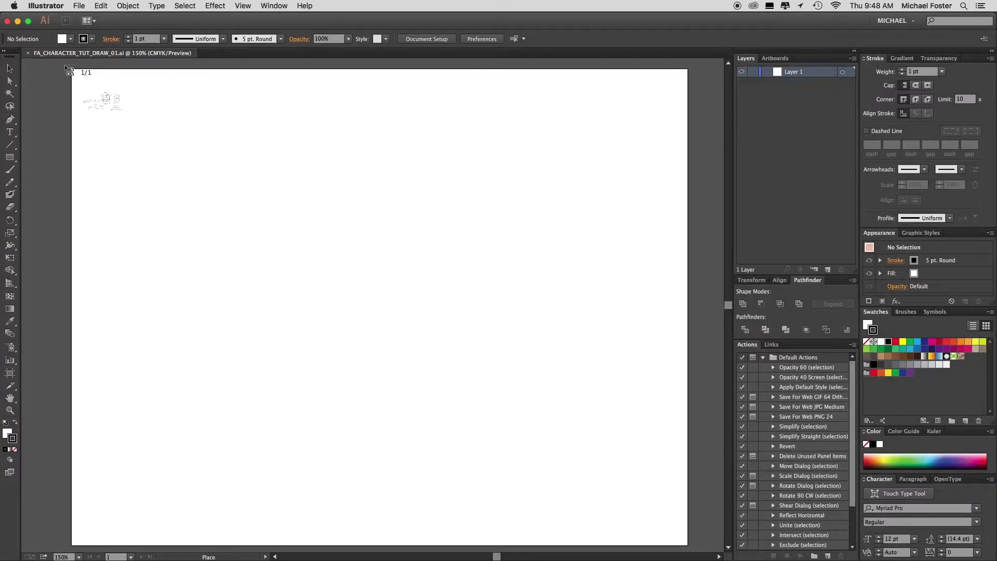
{"action": "left_click", "coordinate": [68, 70]}
{"action": "left_click_drag", "start_coordinate": [469, 310], "coordinate": [435, 287]}
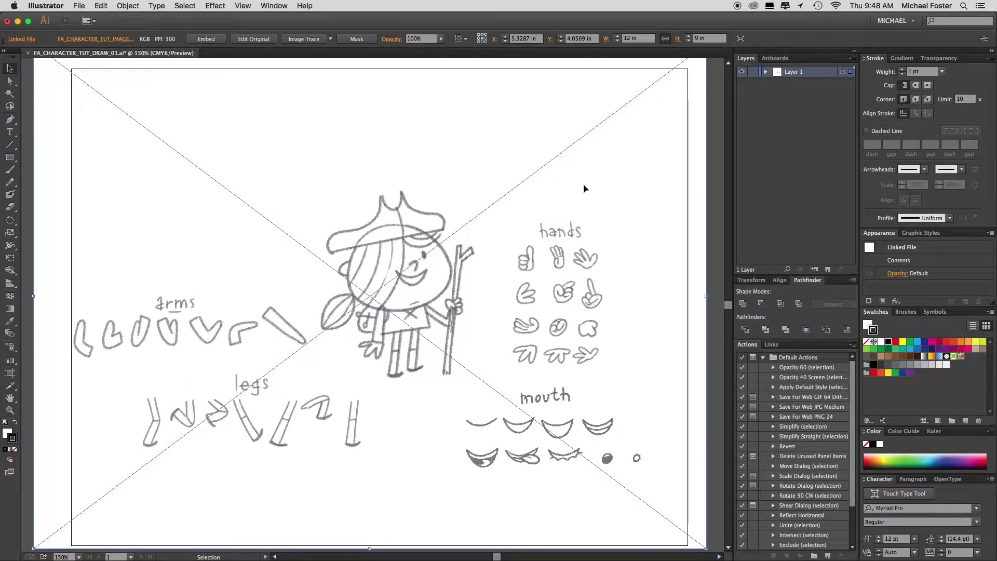
- Rename Layer 1 as IMAGE with its images dimmed to 50%, and lock the layer
{"action": "double_click", "coordinate": [778, 74]}
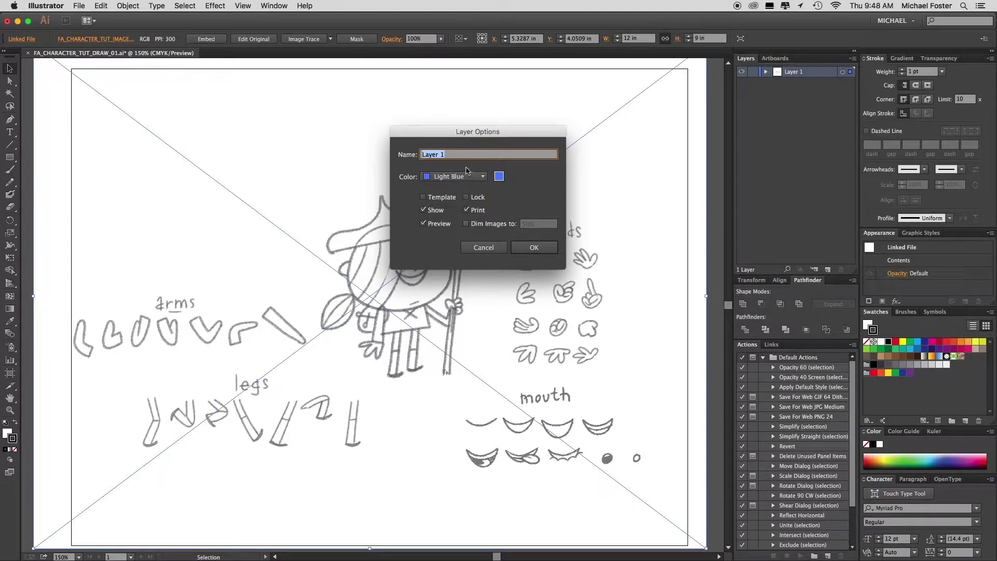
{"action": "type", "text": "IMAGE"}
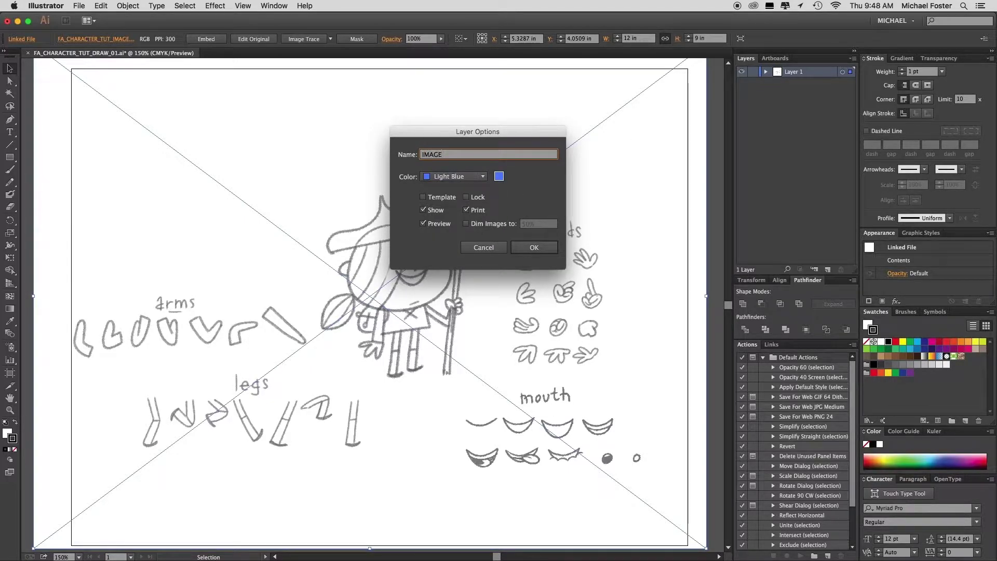
{"action": "key", "text": "Tab"}
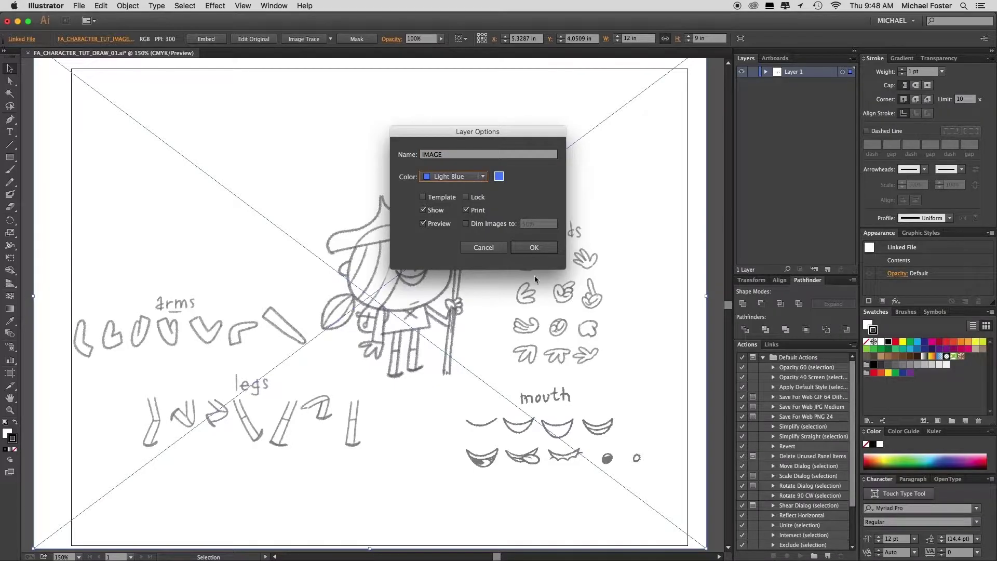
{"action": "left_click", "coordinate": [467, 225]}
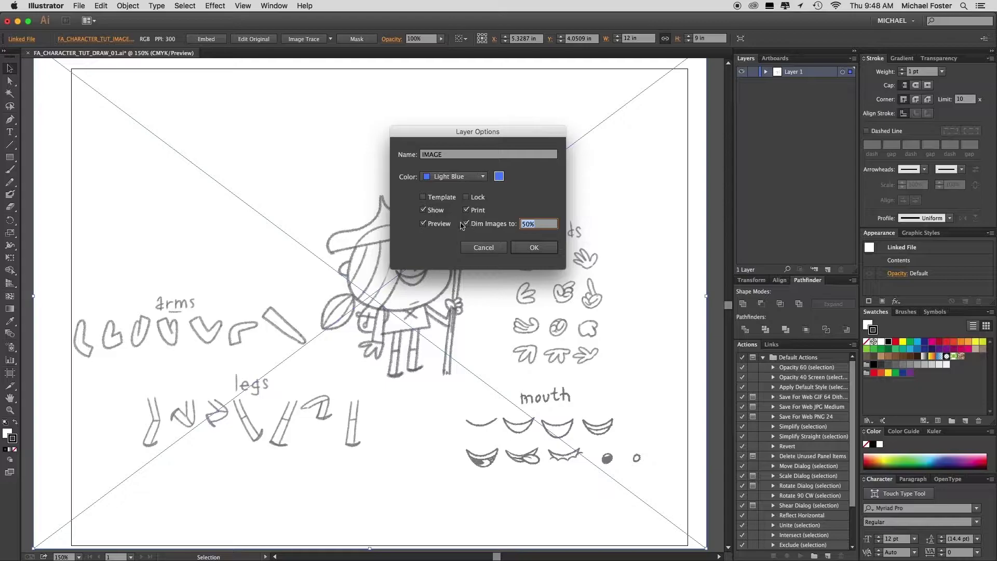
{"action": "left_click", "coordinate": [534, 248]}
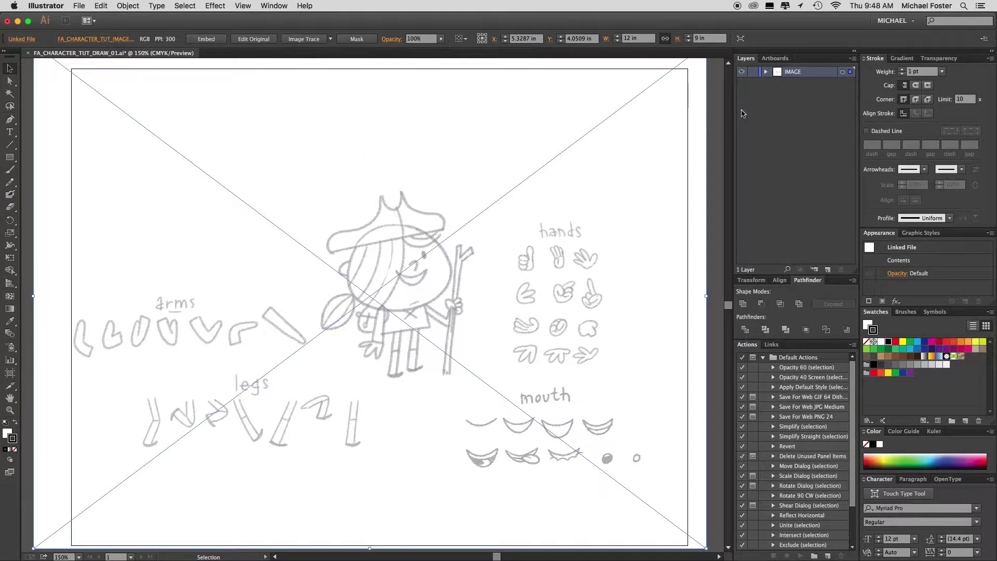
{"action": "left_click", "coordinate": [753, 72]}
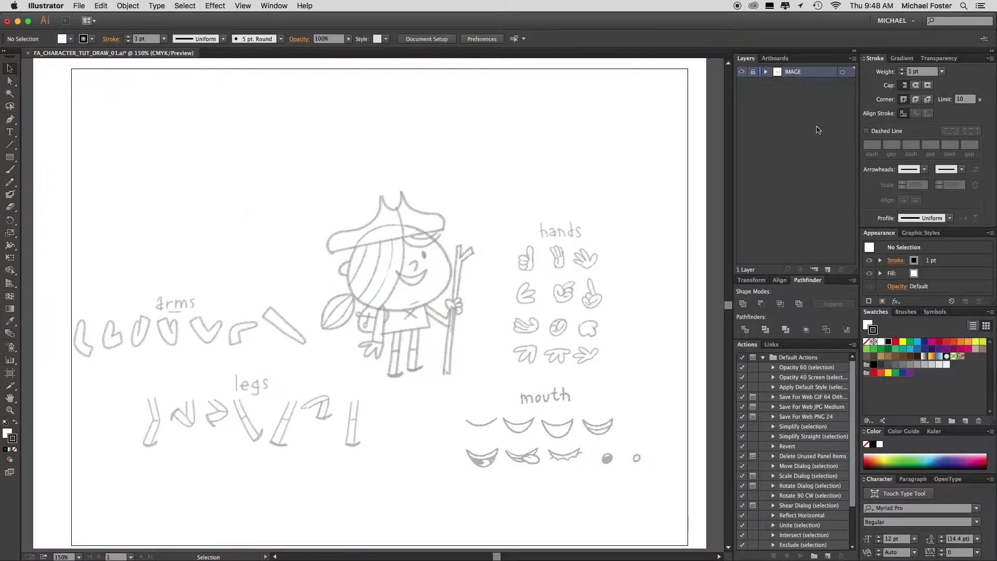
- Add a new layer above the IMAGE layer and name it HEAD
{"action": "left_click", "coordinate": [829, 271]}
{"action": "double_click", "coordinate": [778, 73]}
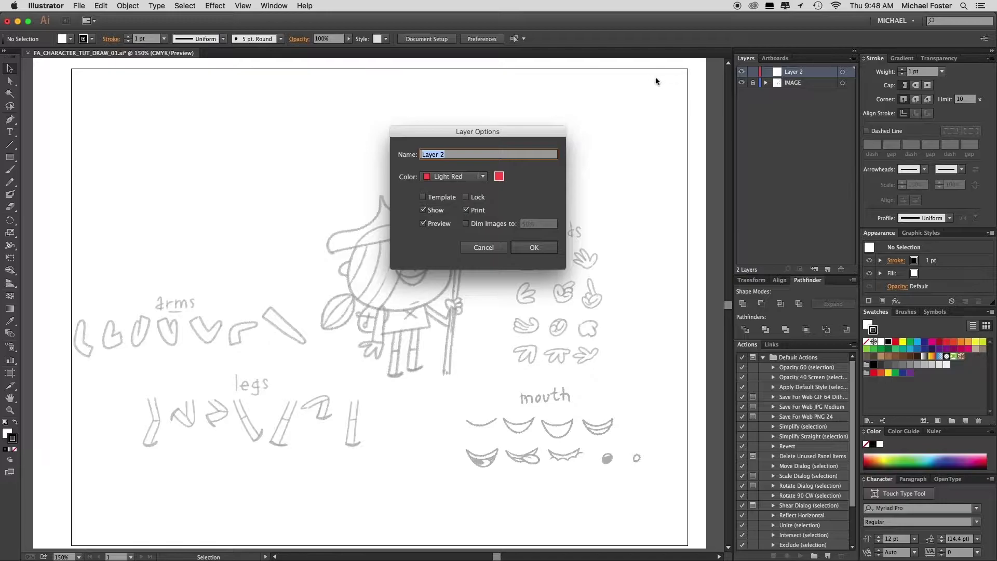
{"action": "type", "text": "HEAD"}
{"action": "key", "text": "Return"}
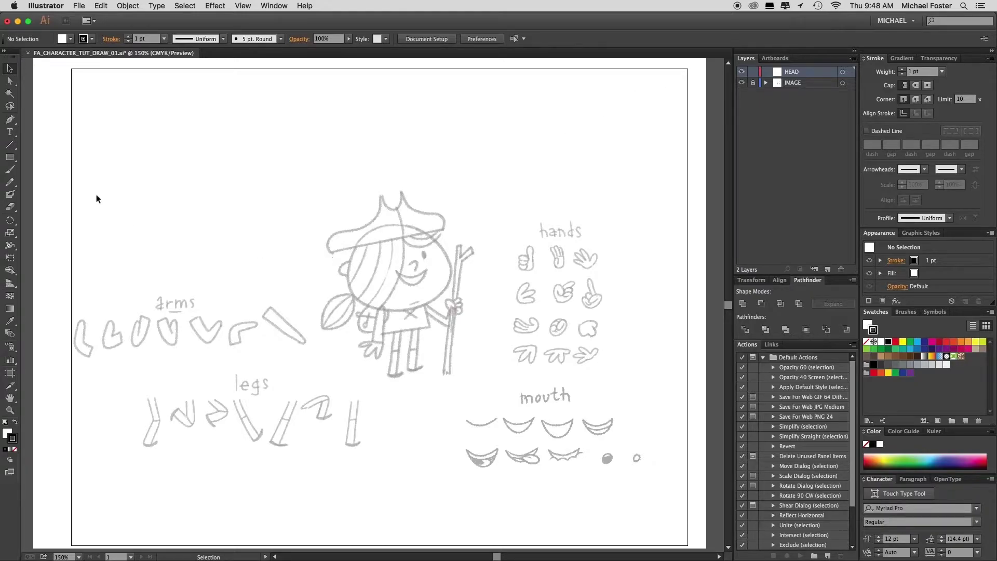
- Set up the Paintbrush tool with no fill and a black stroke
{"action": "left_click", "coordinate": [10, 171]}
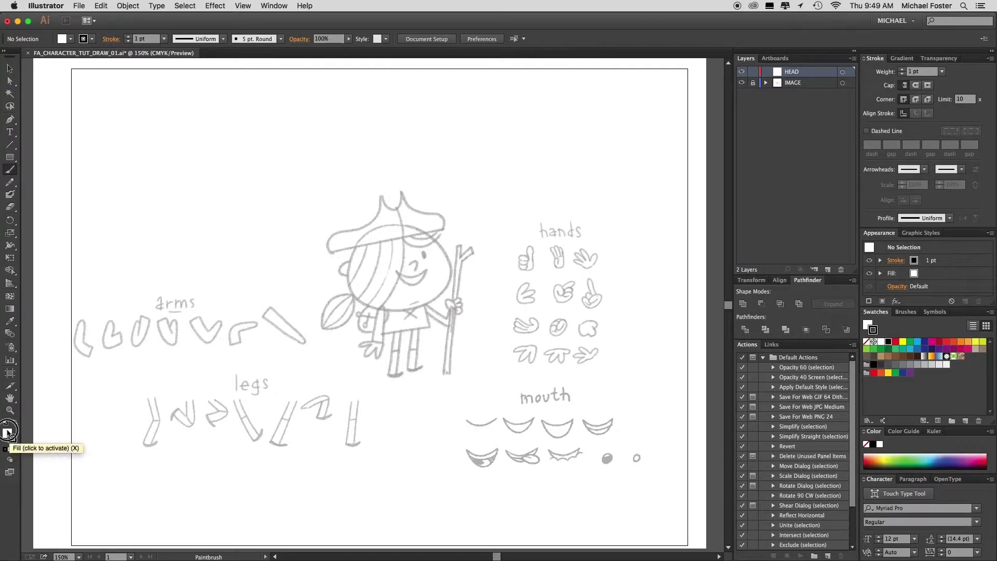
{"action": "left_click", "coordinate": [14, 449]}
{"action": "left_click", "coordinate": [13, 439]}
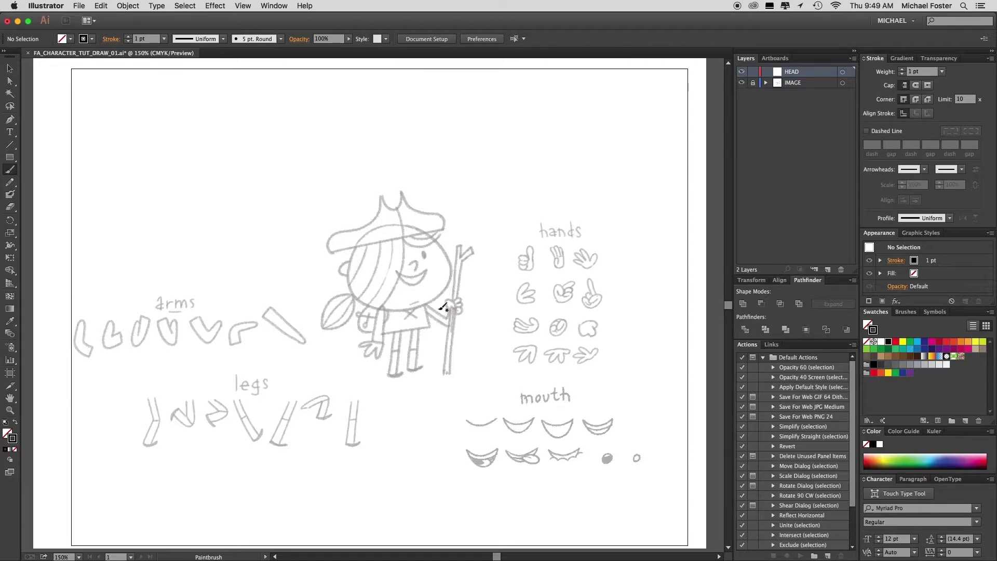
- Modify the 5 pt. Round calligraphic brush to a size of 2 pt, controlled by Pressure with a 2 pt variation
{"action": "left_click", "coordinate": [238, 42]}
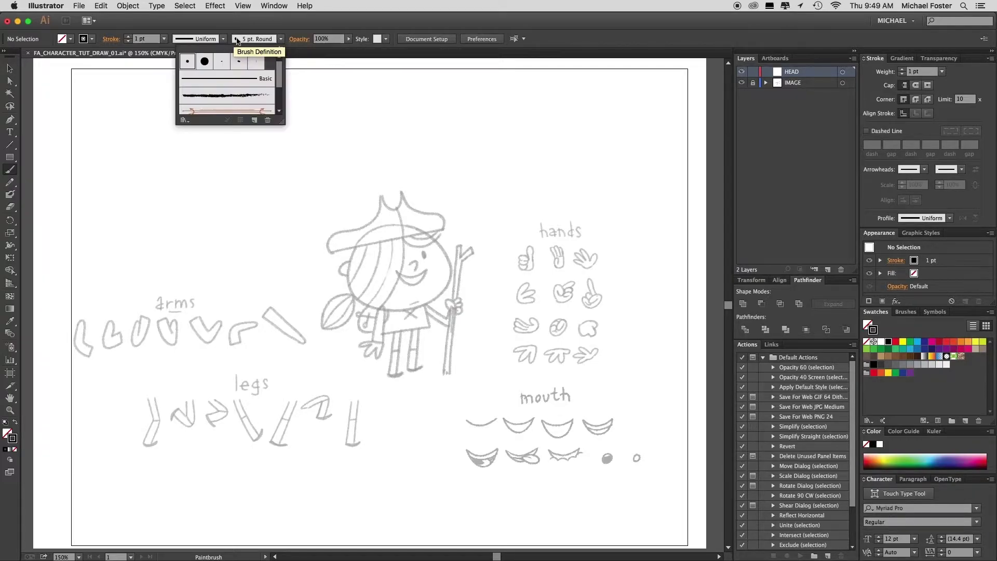
{"action": "double_click", "coordinate": [189, 63]}
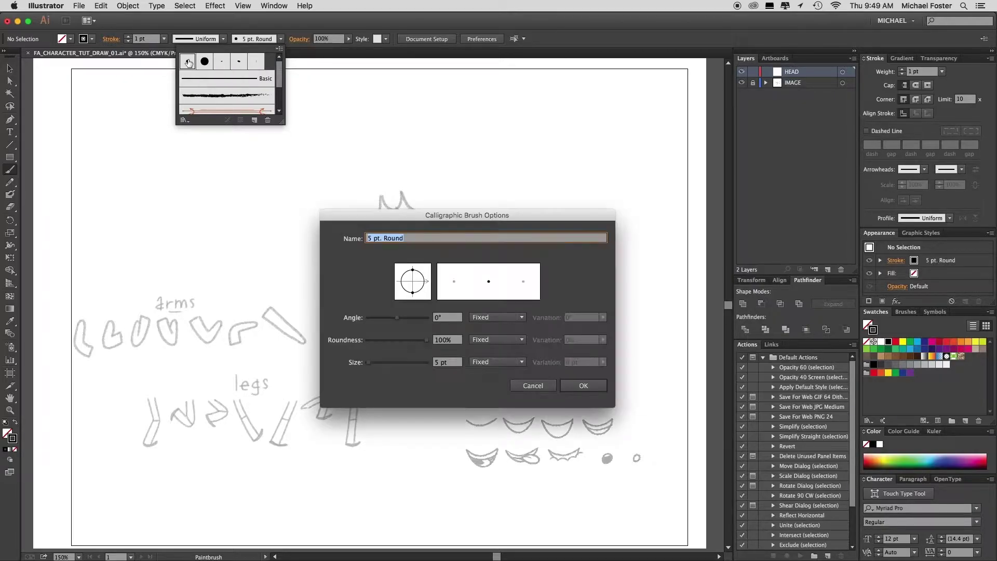
{"action": "double_click", "coordinate": [437, 363]}
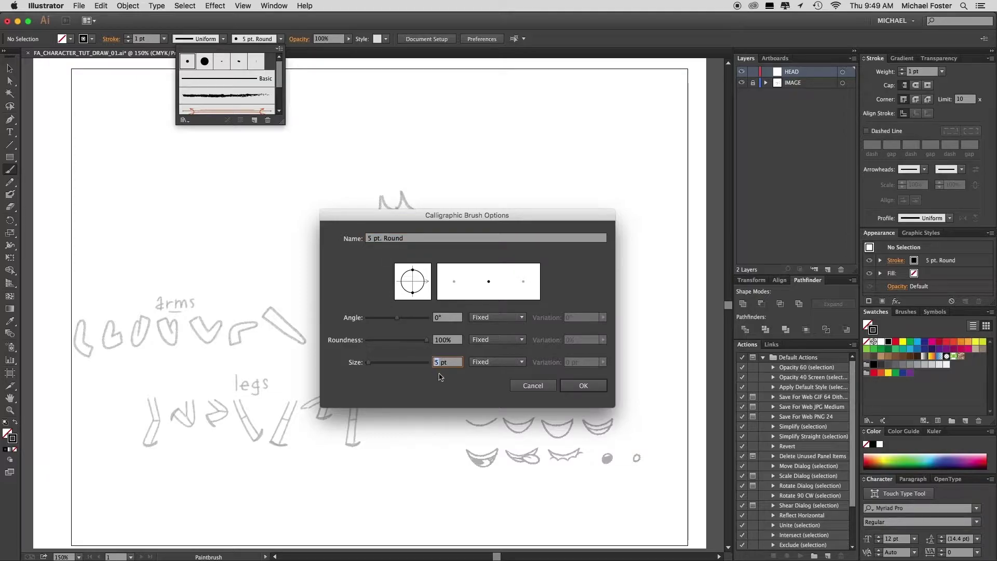
{"action": "type", "text": "2"}
{"action": "left_click", "coordinate": [505, 363]}
{"action": "left_click", "coordinate": [497, 397]}
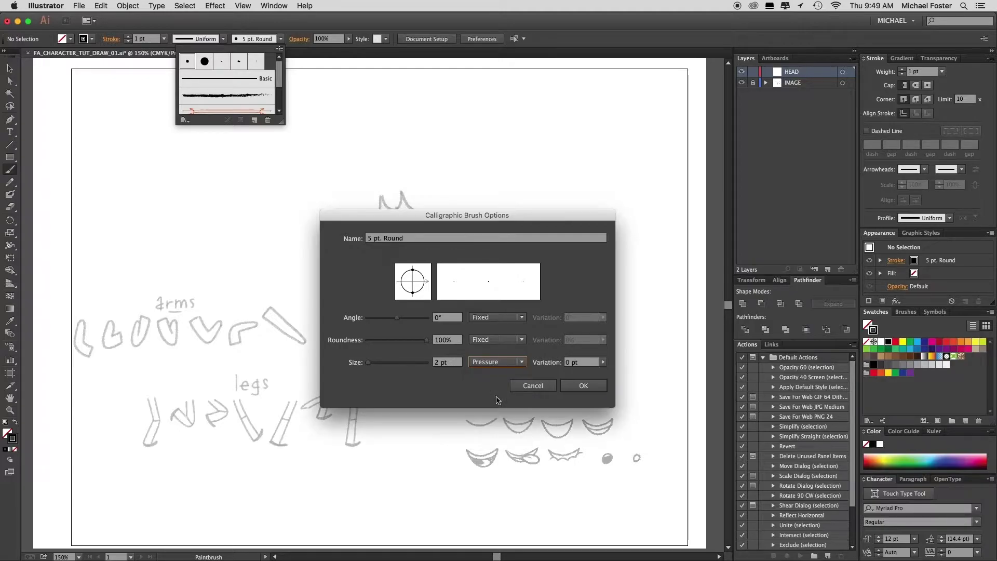
{"action": "left_click", "coordinate": [568, 363]}
{"action": "type", "text": "2"}
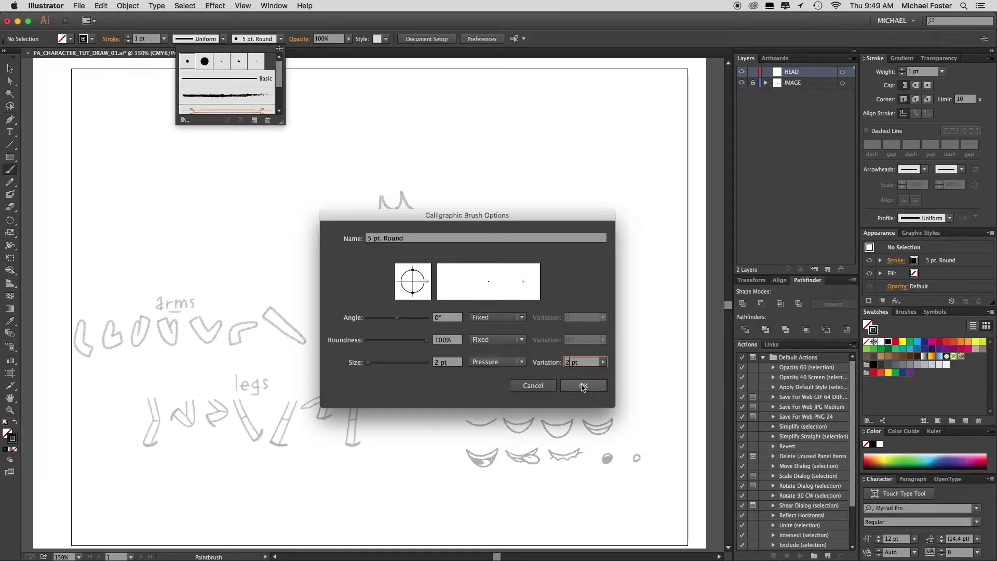
{"action": "left_click", "coordinate": [584, 386]}
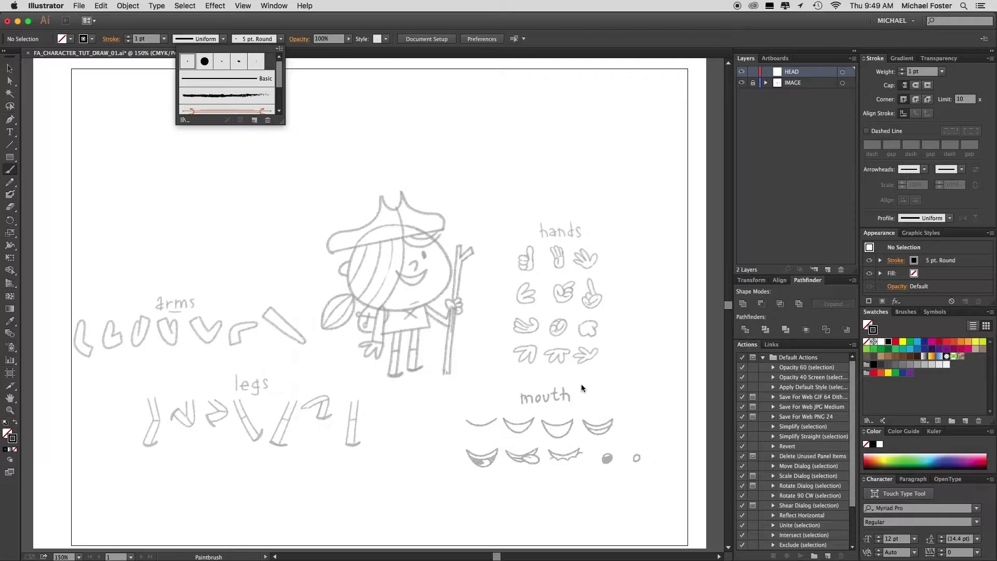
{"action": "left_click", "coordinate": [521, 319]}
- Test the brush with a vertical stroke between the character's staff and the hand sketches, and undo it
{"action": "left_click", "coordinate": [478, 294], "text": "super"}
{"action": "left_click", "coordinate": [429, 307], "text": "super"}
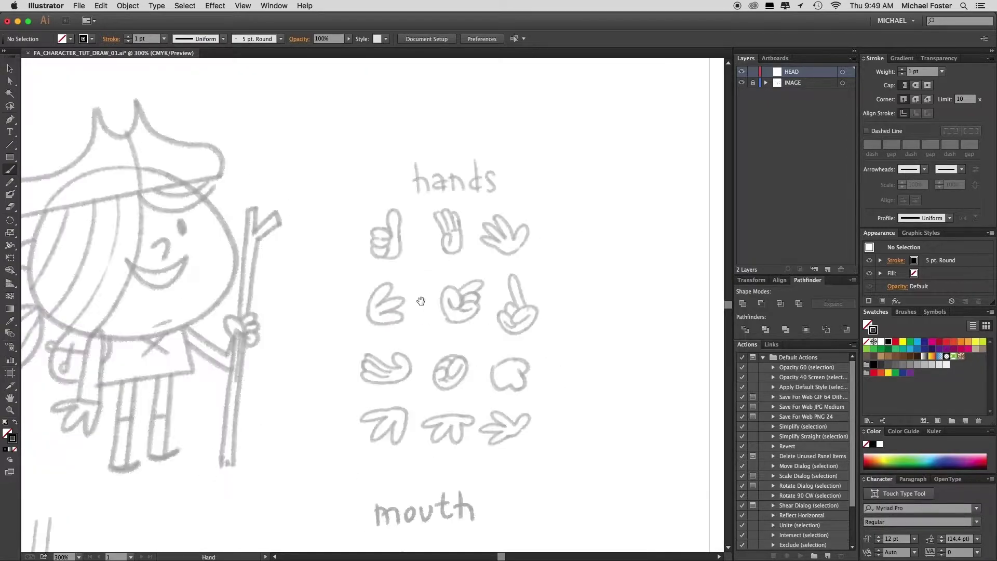
{"action": "left_click_drag", "start_coordinate": [421, 301], "coordinate": [563, 312]}
{"action": "left_click_drag", "start_coordinate": [467, 234], "coordinate": [473, 404]}
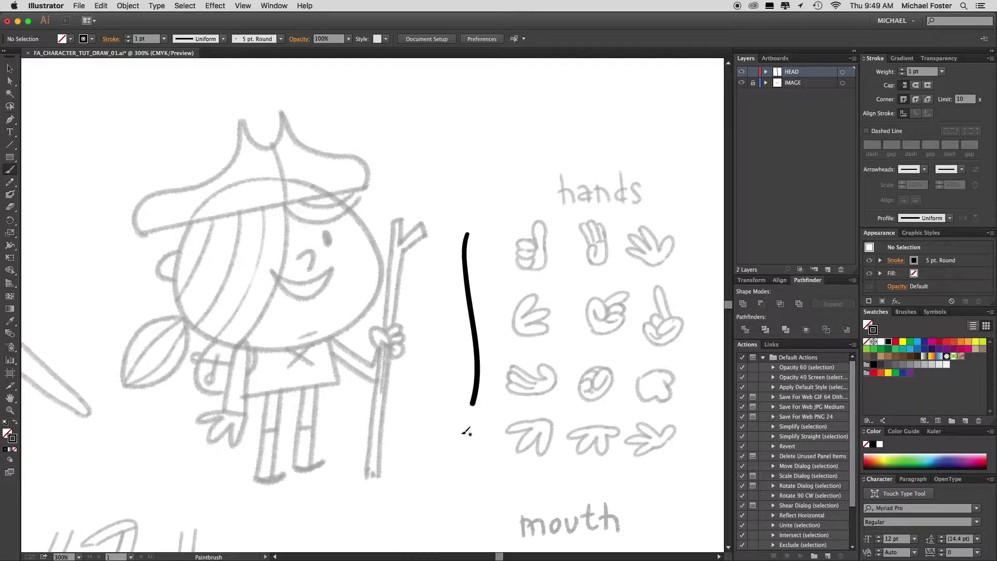
{"action": "key", "text": "v"}
{"action": "key", "text": "super+z"}
- Paint the rounded head outline in one closed stroke, tracing the sketched head on the HEAD layer
{"action": "left_click", "coordinate": [334, 297], "text": "super"}
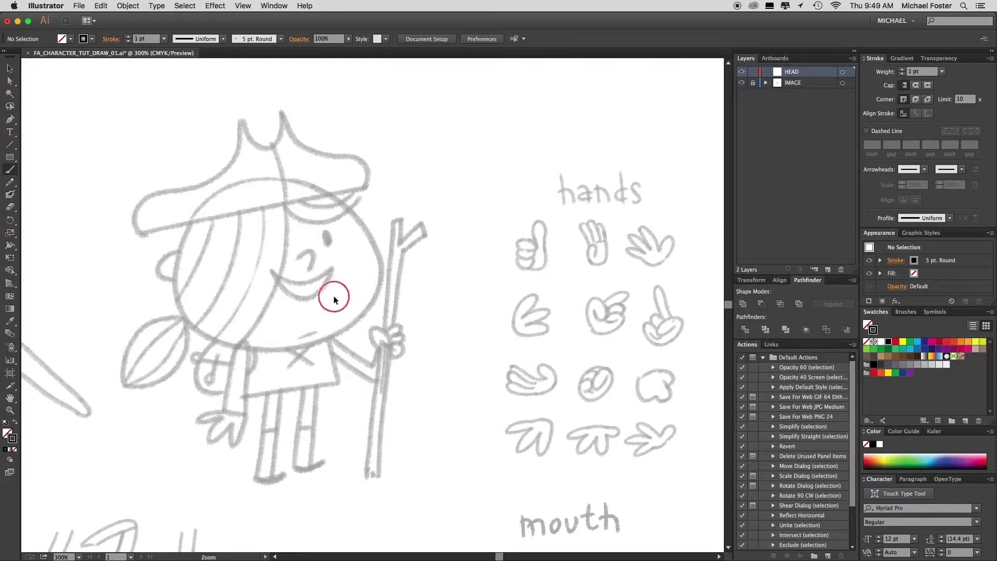
{"action": "left_click_drag", "start_coordinate": [384, 310], "coordinate": [549, 353]}
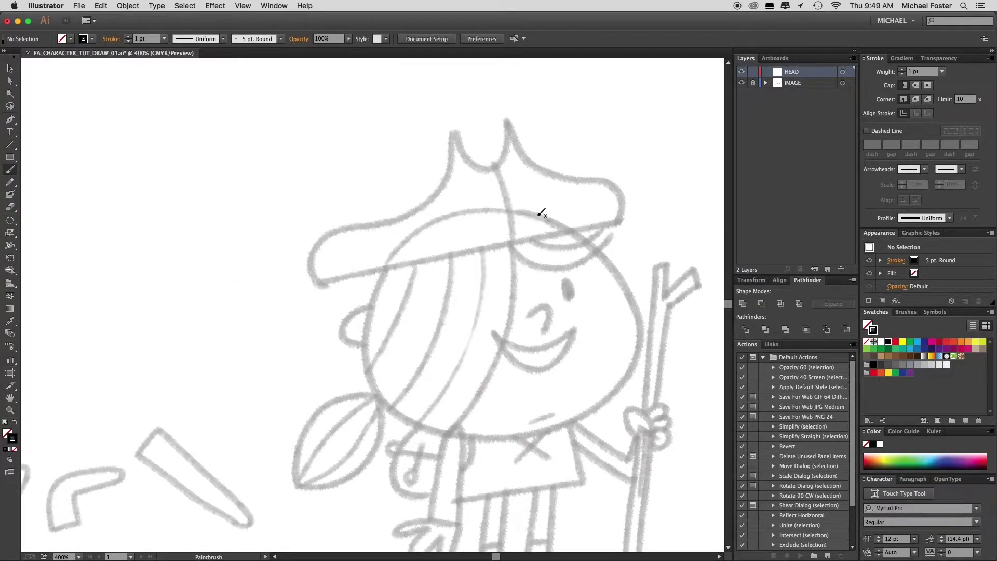
{"action": "mouse_move", "coordinate": [536, 213]}
{"action": "left_mouse_down"}
{"action": "mouse_move", "coordinate": [439, 219]}
{"action": "mouse_move", "coordinate": [378, 283]}
{"action": "mouse_move", "coordinate": [366, 369]}
{"action": "mouse_move", "coordinate": [412, 423]}
{"action": "mouse_move", "coordinate": [444, 436]}
{"action": "mouse_move", "coordinate": [522, 439]}
{"action": "mouse_move", "coordinate": [603, 408]}
{"action": "mouse_move", "coordinate": [626, 379]}
{"action": "mouse_move", "coordinate": [636, 322]}
{"action": "mouse_move", "coordinate": [630, 289]}
{"action": "mouse_move", "coordinate": [592, 244]}
{"action": "mouse_move", "coordinate": [521, 209]}
{"action": "left_mouse_up"}
{"action": "key", "text": "v"}
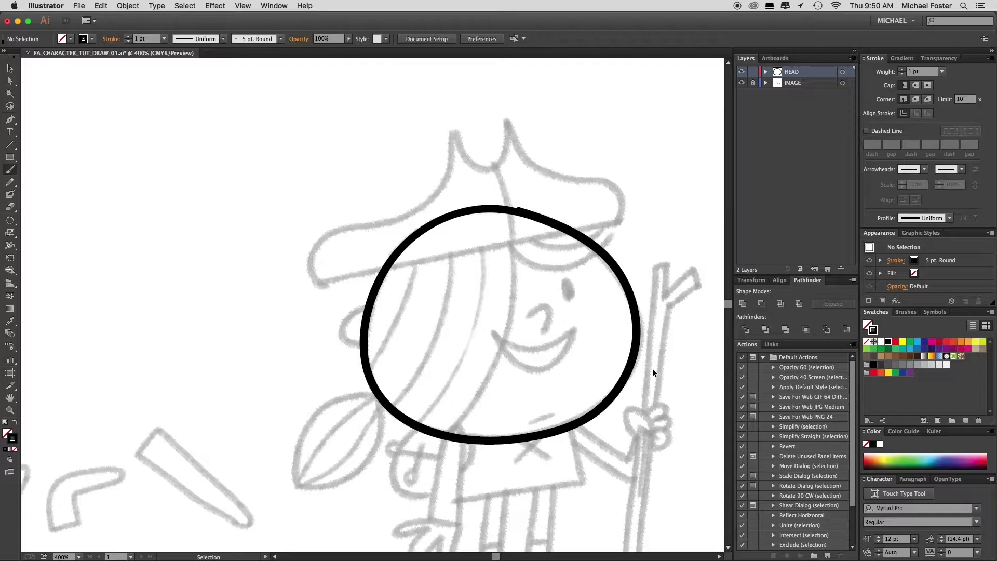
- Smooth the seam at the head outline's upper right by moving its end anchor point and adjusting the neighbouring curve handle
{"action": "left_click_drag", "start_coordinate": [592, 379], "coordinate": [584, 365]}
{"action": "left_click", "coordinate": [514, 221], "text": "super"}
{"action": "key", "text": "a"}
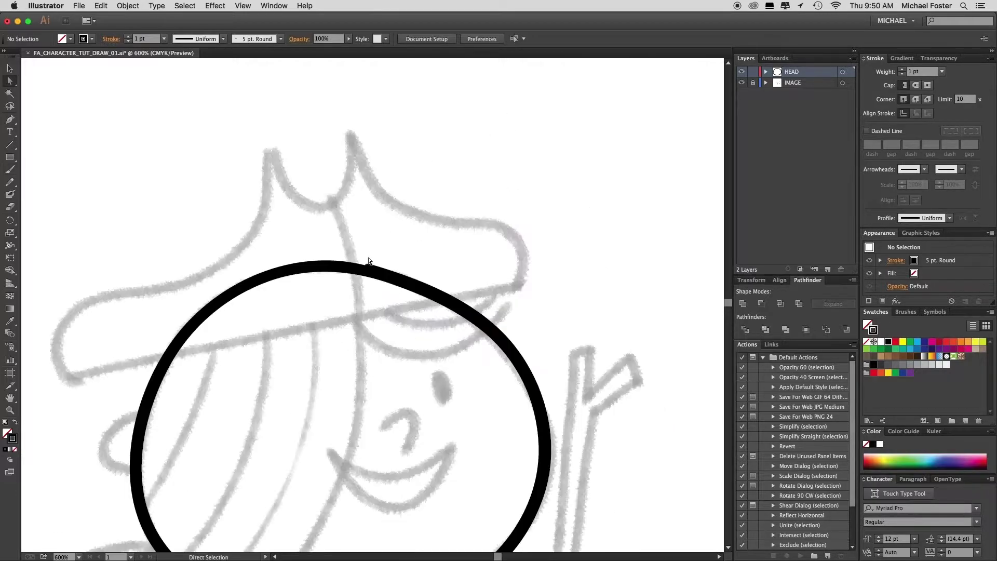
{"action": "left_click", "coordinate": [370, 268]}
{"action": "left_click_drag", "start_coordinate": [368, 273], "coordinate": [385, 278]}
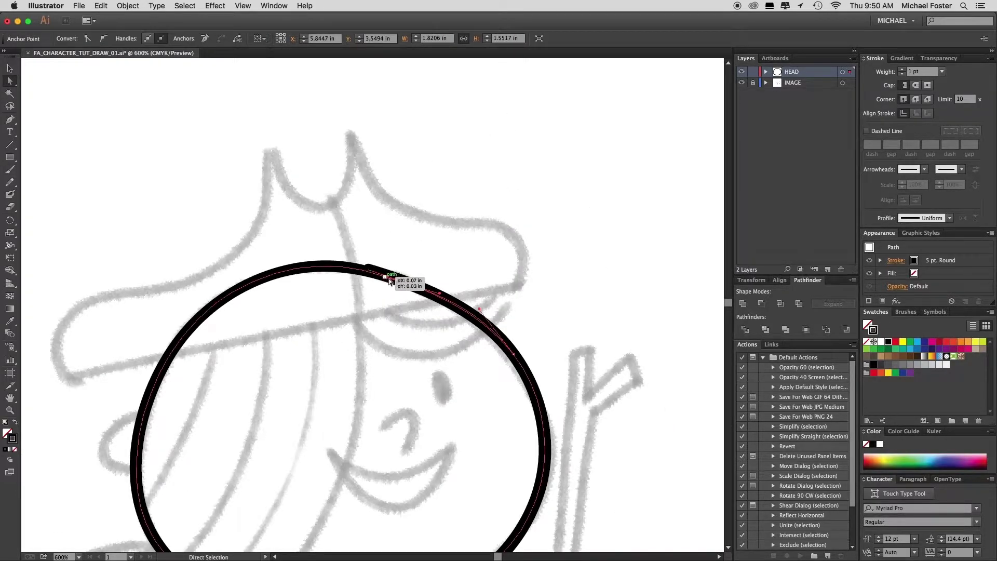
{"action": "left_click", "coordinate": [443, 297]}
{"action": "left_click", "coordinate": [514, 356]}
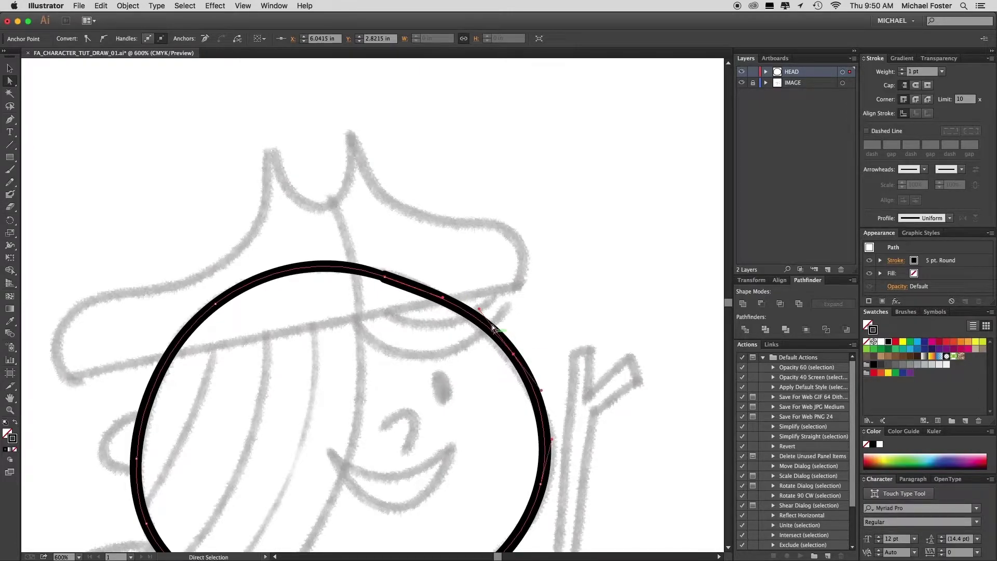
{"action": "left_click_drag", "start_coordinate": [479, 309], "coordinate": [475, 307]}
{"action": "left_click", "coordinate": [539, 322]}
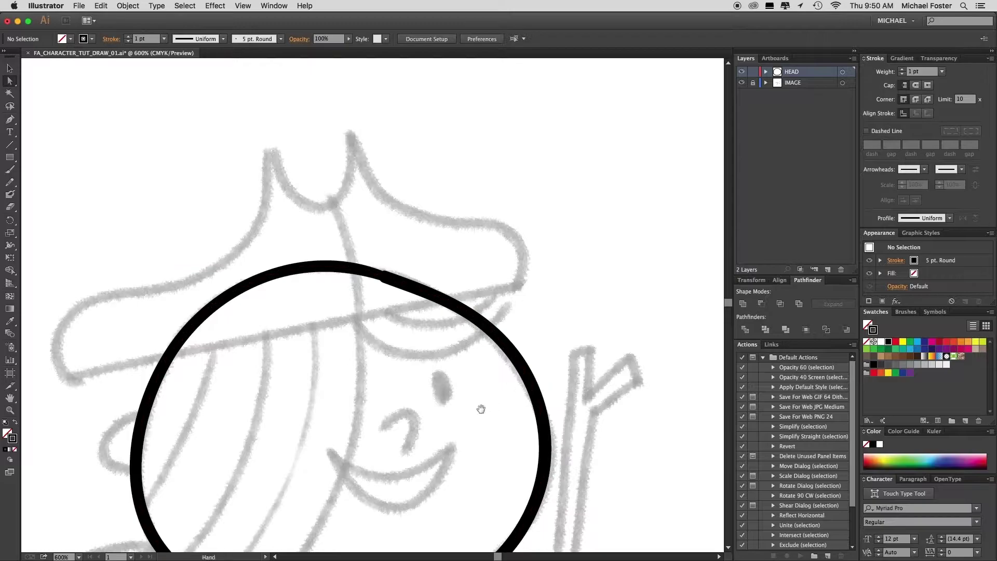
- Paint four curved hair strands across the left half of the head, extending each past the outline at both ends
{"action": "left_click", "coordinate": [478, 407], "text": "alt+super"}
{"action": "left_click_drag", "start_coordinate": [354, 341], "coordinate": [490, 306]}
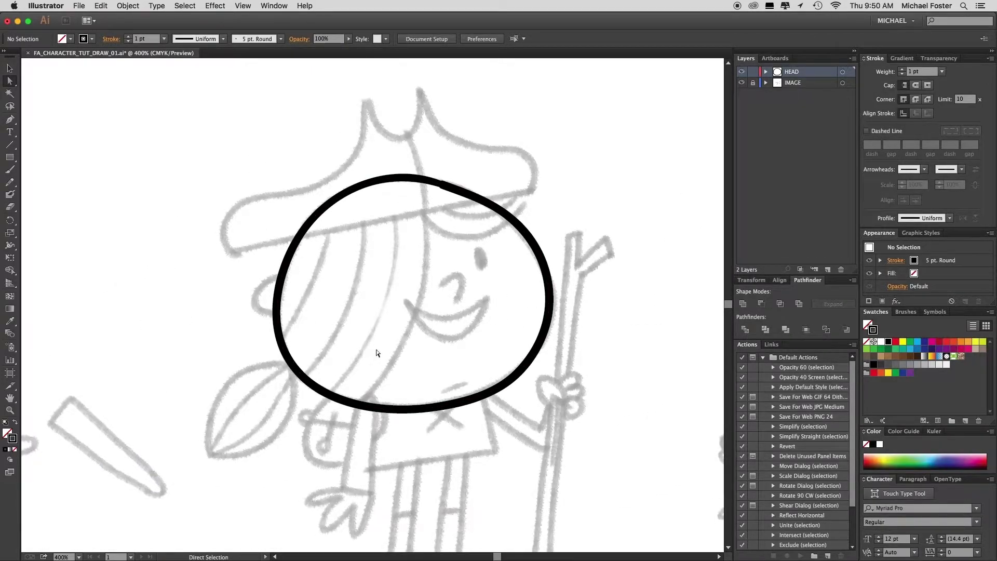
{"action": "key", "text": "b"}
{"action": "mouse_move", "coordinate": [427, 179]}
{"action": "left_mouse_down"}
{"action": "mouse_move", "coordinate": [422, 294]}
{"action": "mouse_move", "coordinate": [365, 399]}
{"action": "left_mouse_up"}
{"action": "key", "text": "super+z"}
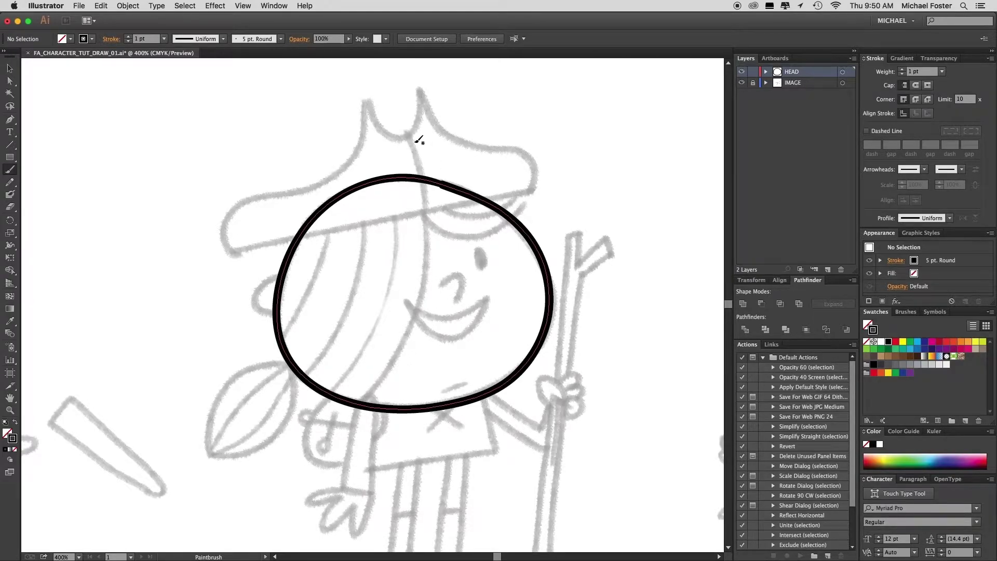
{"action": "mouse_move", "coordinate": [417, 141]}
{"action": "left_mouse_down"}
{"action": "mouse_move", "coordinate": [426, 176]}
{"action": "mouse_move", "coordinate": [426, 287]}
{"action": "mouse_move", "coordinate": [343, 438]}
{"action": "left_mouse_up"}
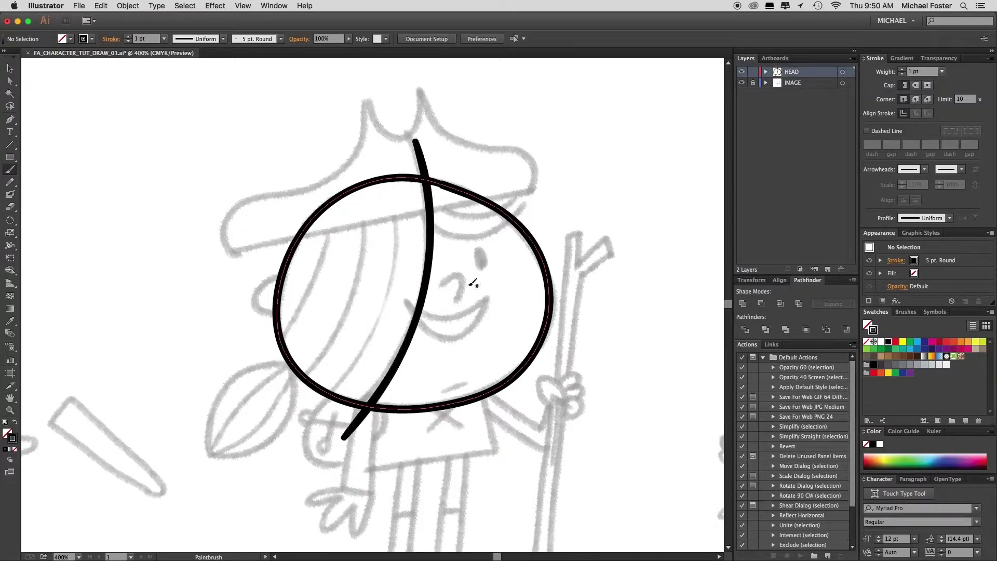
{"action": "mouse_move", "coordinate": [390, 155]}
{"action": "left_mouse_down"}
{"action": "mouse_move", "coordinate": [389, 286]}
{"action": "mouse_move", "coordinate": [302, 426]}
{"action": "left_mouse_up"}
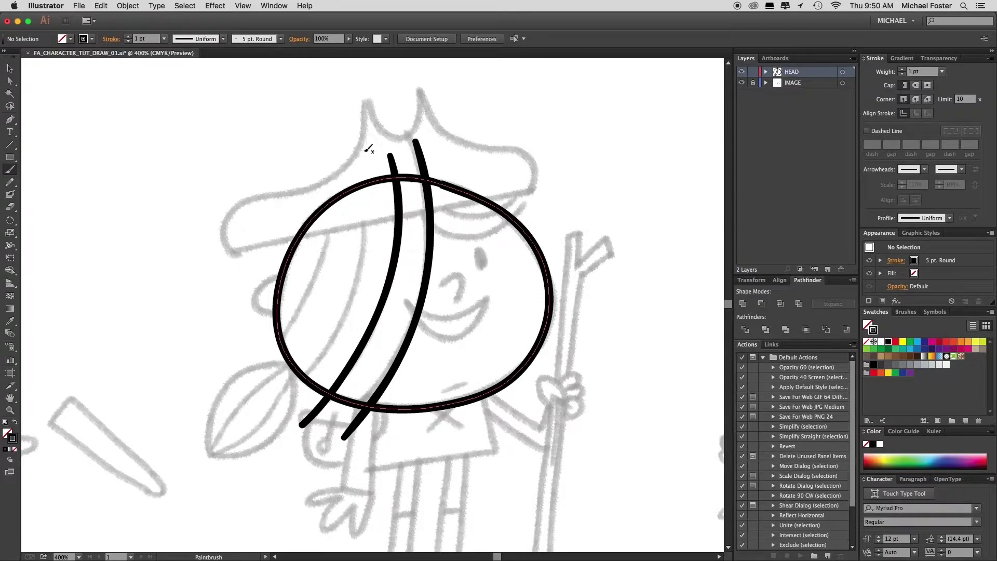
{"action": "mouse_move", "coordinate": [366, 153]}
{"action": "left_mouse_down"}
{"action": "mouse_move", "coordinate": [361, 265]}
{"action": "mouse_move", "coordinate": [274, 403]}
{"action": "left_mouse_up"}
{"action": "left_click_drag", "start_coordinate": [336, 166], "coordinate": [259, 373]}
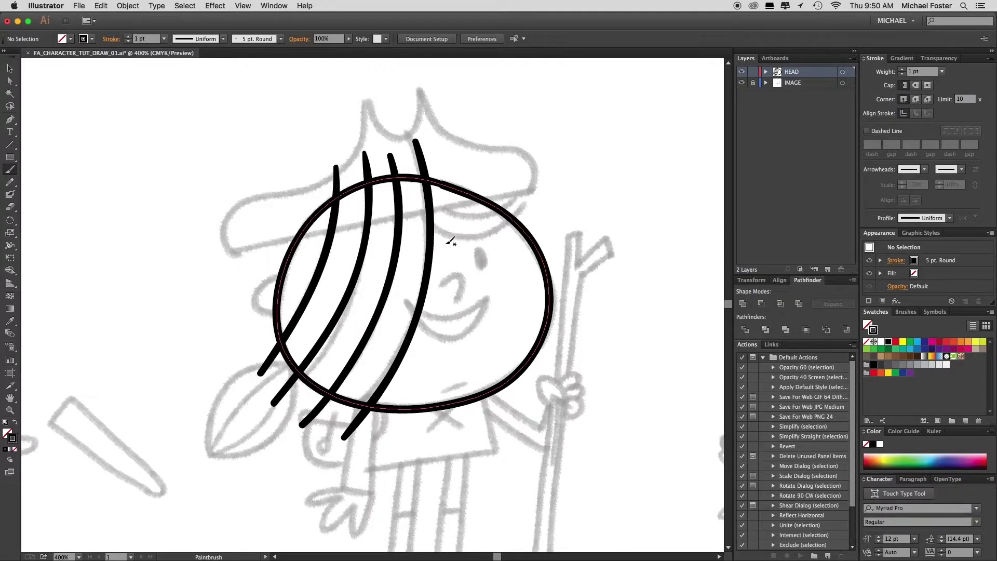
- Paint two curved fringe strands across the head's upper right and a C-shaped ear overlapping the outline's left edge
{"action": "left_click_drag", "start_coordinate": [415, 211], "coordinate": [540, 199]}
{"action": "left_click_drag", "start_coordinate": [413, 195], "coordinate": [517, 197]}
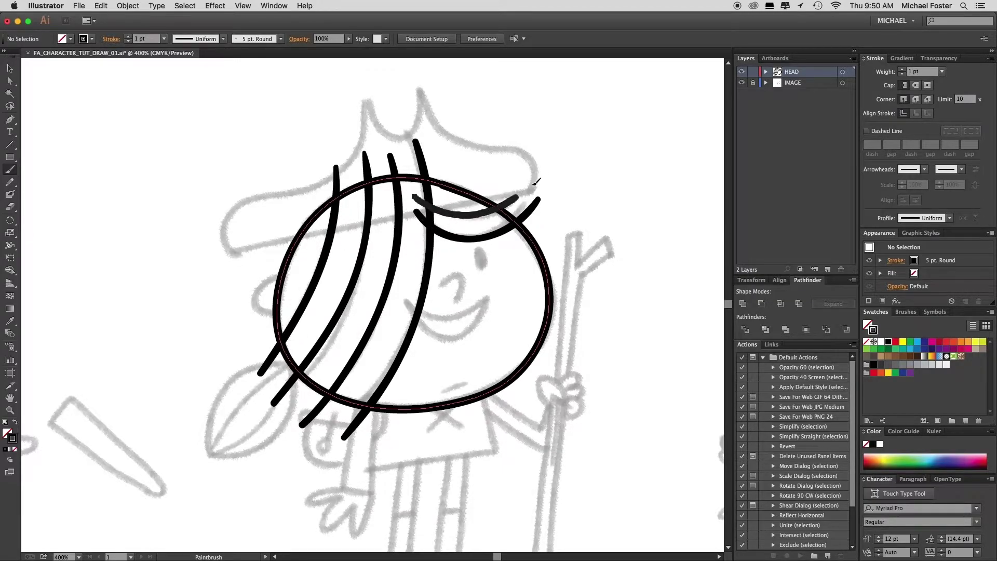
{"action": "mouse_move", "coordinate": [288, 277]}
{"action": "left_mouse_down"}
{"action": "mouse_move", "coordinate": [259, 284]}
{"action": "mouse_move", "coordinate": [260, 313]}
{"action": "mouse_move", "coordinate": [288, 316]}
{"action": "left_mouse_up"}
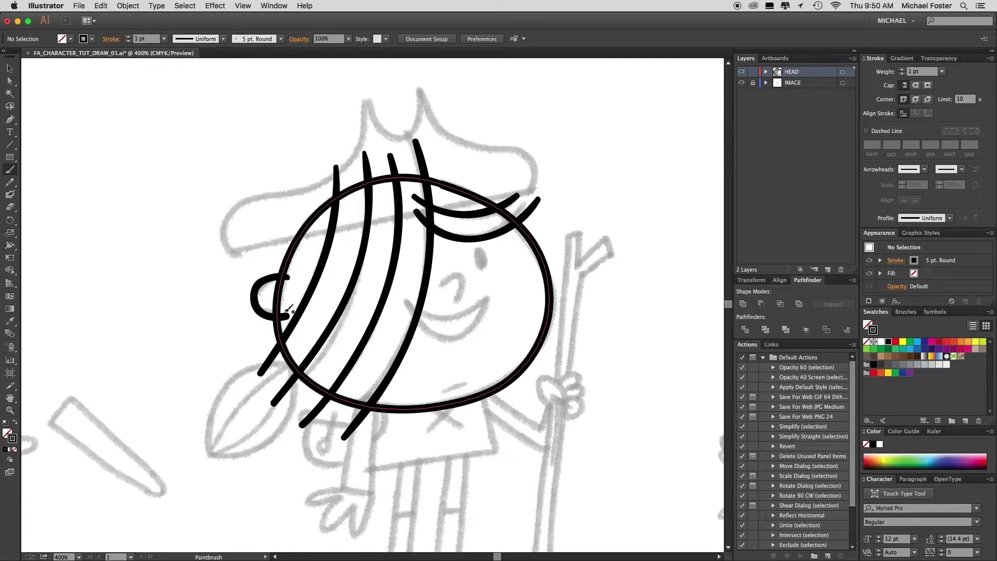
- Select all the painted head, hair and ear strokes and expand their appearance into filled shapes
{"action": "left_click", "coordinate": [301, 390], "text": "super"}
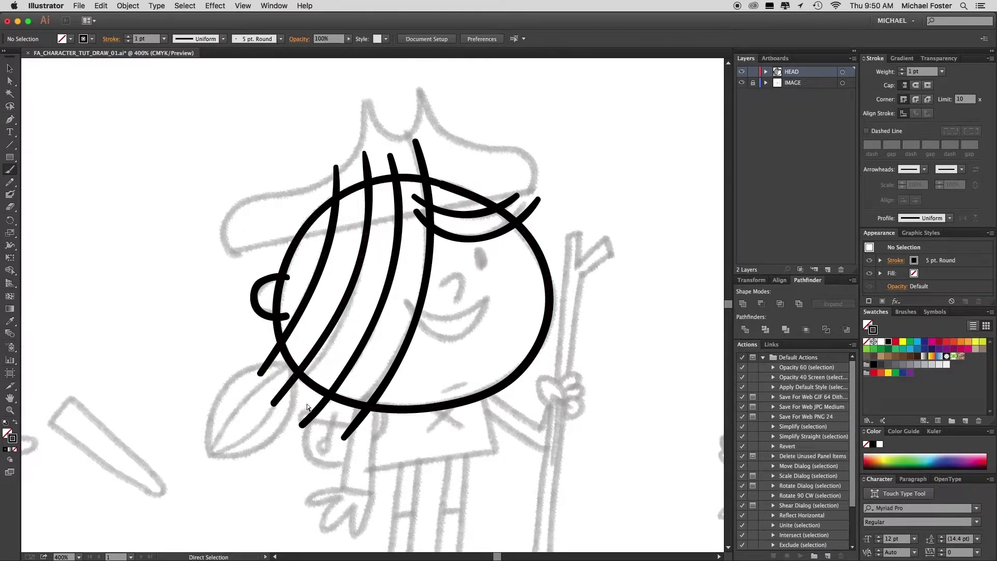
{"action": "left_click", "coordinate": [299, 368], "text": "super"}
{"action": "left_click", "coordinate": [294, 169], "text": "super"}
{"action": "mouse_move", "coordinate": [222, 126]}
{"action": "left_mouse_down"}
{"action": "mouse_move", "coordinate": [563, 425]}
{"action": "mouse_move", "coordinate": [581, 456]}
{"action": "left_mouse_up"}
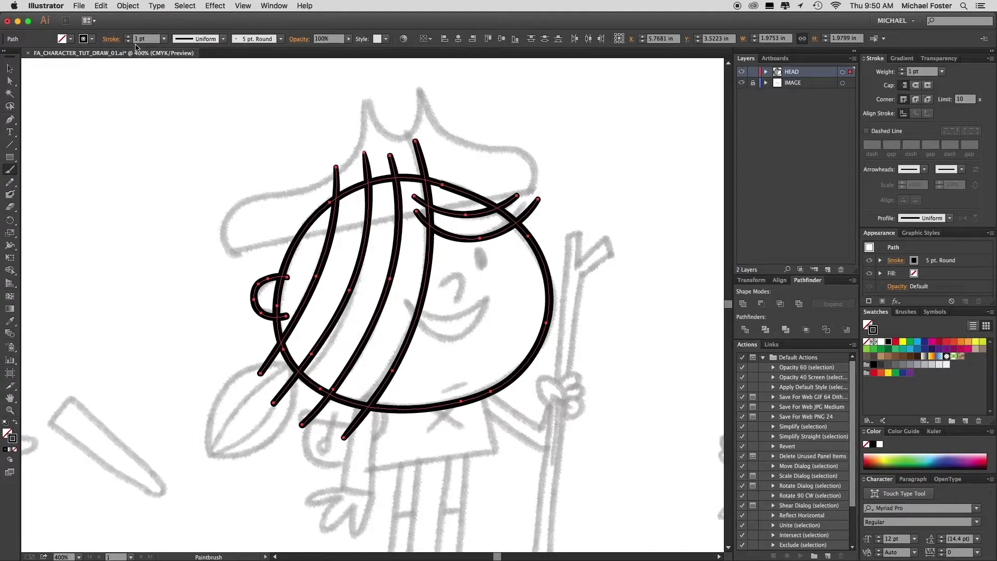
{"action": "left_click", "coordinate": [127, 7]}
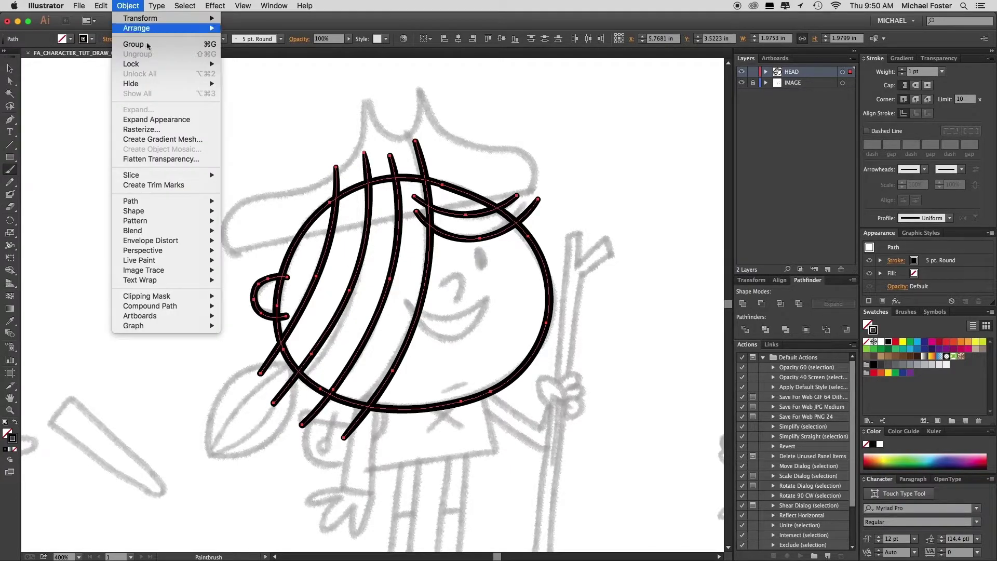
{"action": "left_click", "coordinate": [177, 120]}
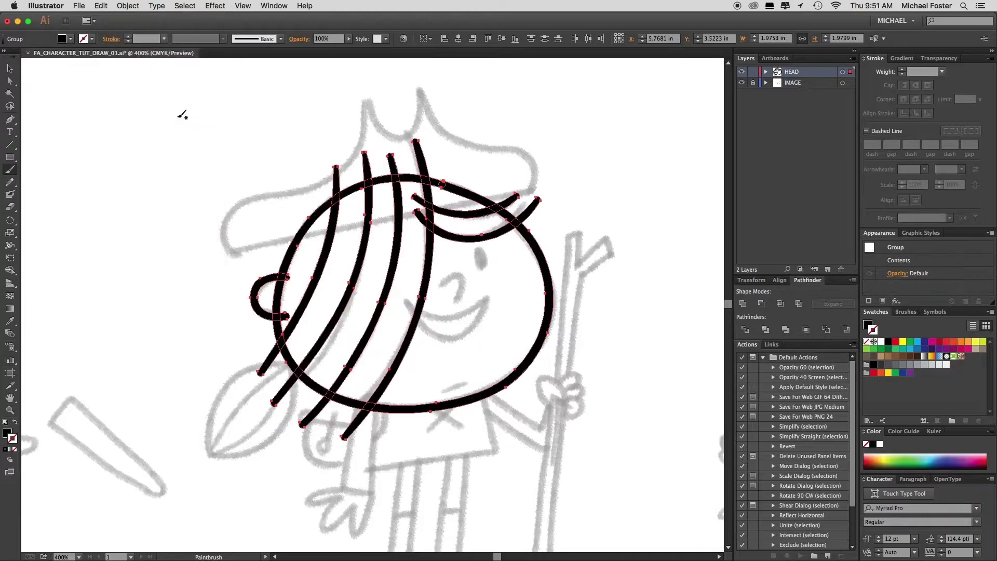
- Make a Live Paint group from the expanded head shapes and expand that group into separate pieces
{"action": "left_click", "coordinate": [130, 7]}
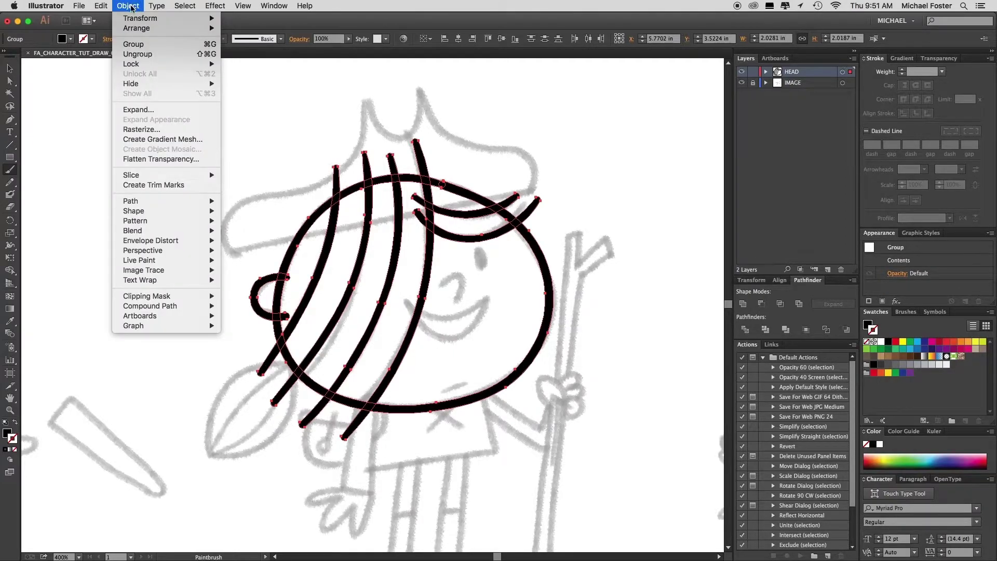
{"action": "mouse_move", "coordinate": [171, 263]}
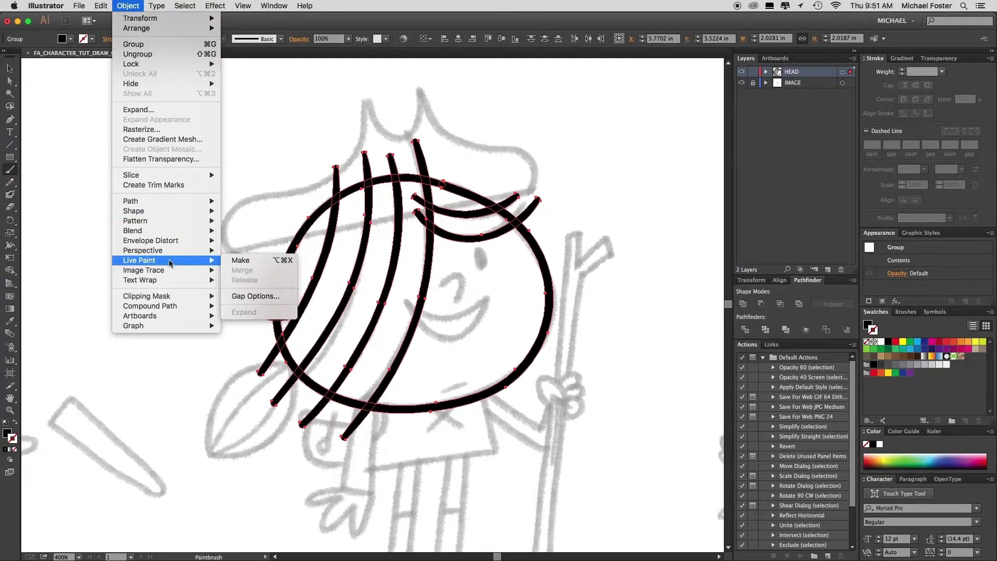
{"action": "left_click", "coordinate": [263, 261]}
{"action": "left_click", "coordinate": [130, 6]}
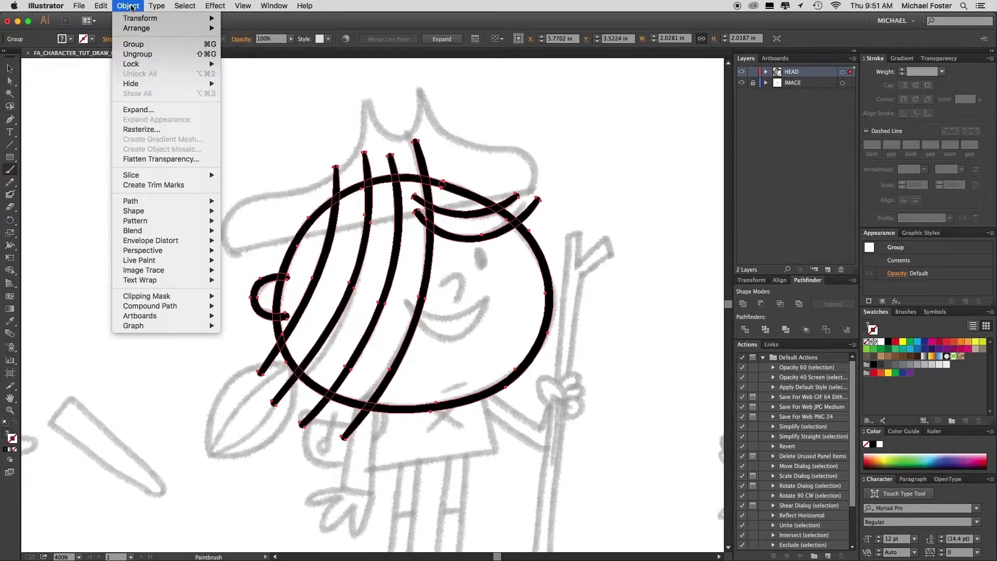
{"action": "mouse_move", "coordinate": [156, 262]}
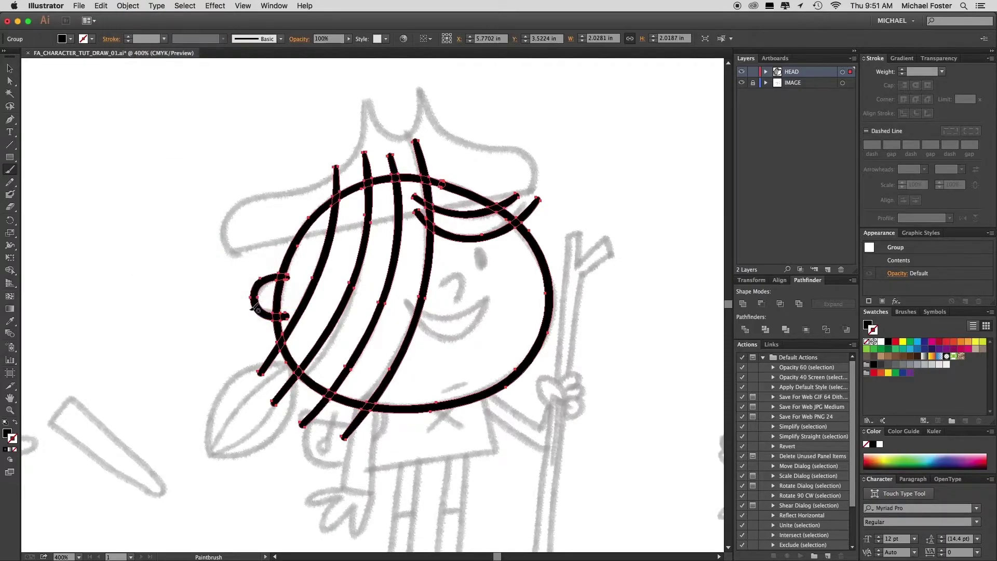
- Delete the ends of the four long hair strands that stick out below the head outline
{"action": "key", "text": "a"}
{"action": "left_click", "coordinate": [229, 313]}
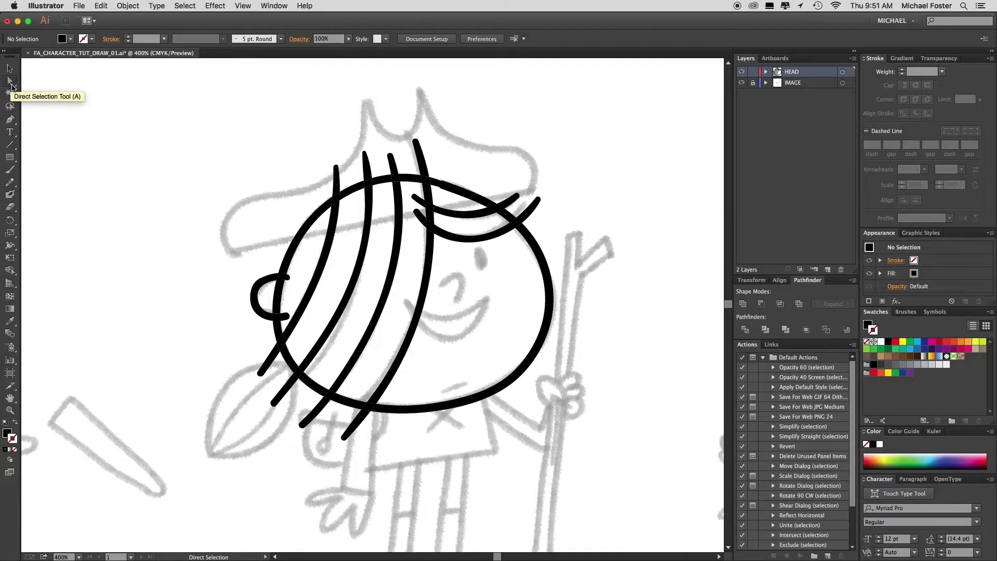
{"action": "left_click", "coordinate": [264, 362]}
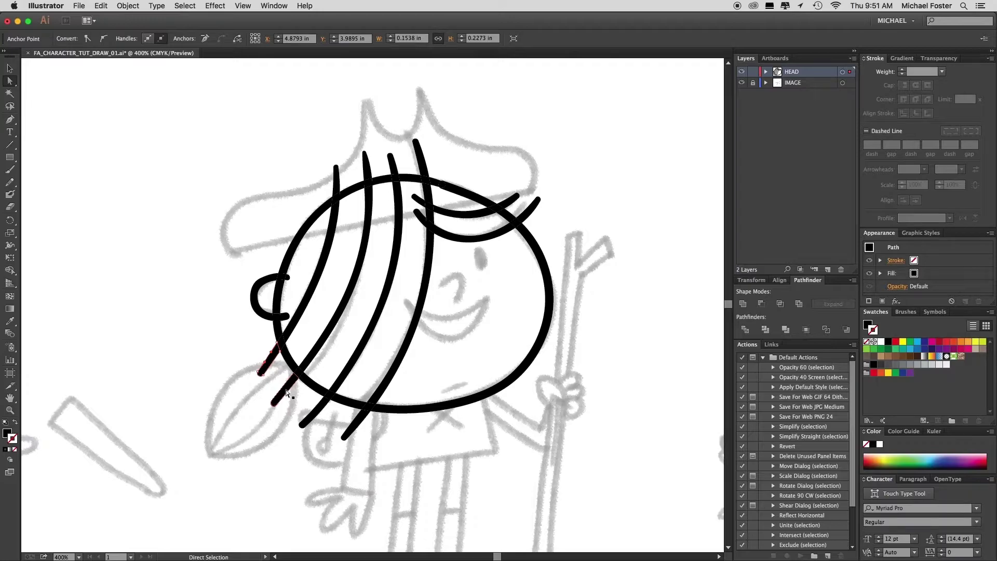
{"action": "key", "text": "Delete"}
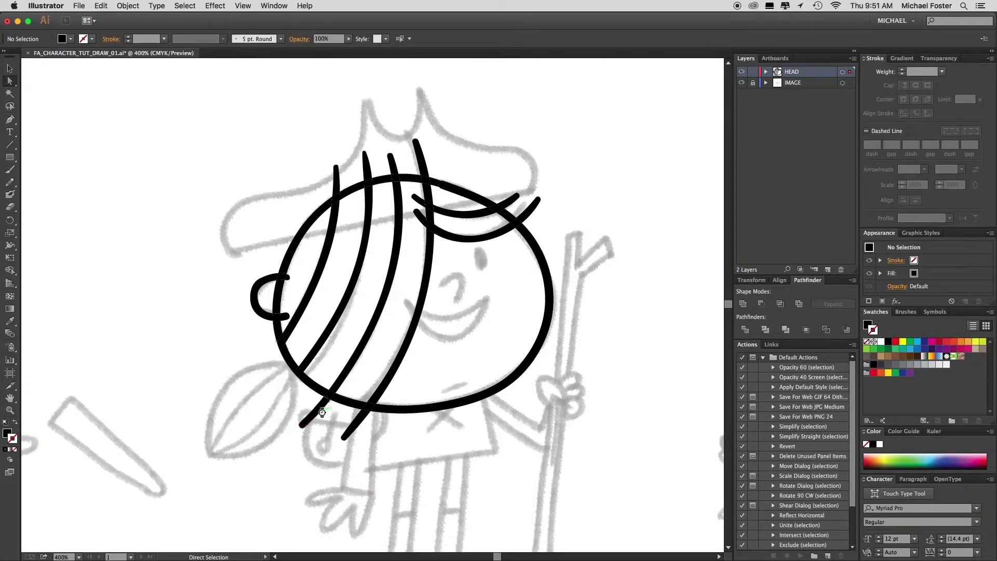
{"action": "left_click", "coordinate": [322, 412]}
{"action": "key", "text": "Delete"}
{"action": "left_click", "coordinate": [352, 425]}
{"action": "key", "text": "Delete"}
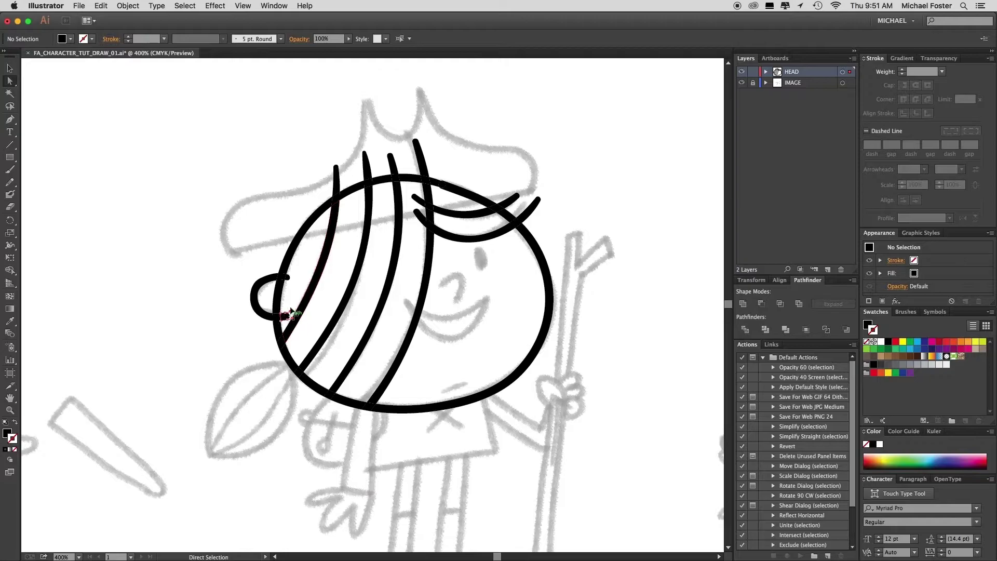
- Delete the hair strand ends sticking out above the head outline and the ear ends overlapping inside it
{"action": "mouse_move", "coordinate": [301, 134]}
{"action": "left_mouse_down"}
{"action": "mouse_move", "coordinate": [387, 184]}
{"action": "mouse_move", "coordinate": [386, 154]}
{"action": "mouse_move", "coordinate": [422, 151]}
{"action": "mouse_move", "coordinate": [439, 169]}
{"action": "left_mouse_up"}
{"action": "key", "text": "Delete"}
- Delete the overhanging pieces at both ends of the two fringe strands, trimming them to the long strand and head outline
{"action": "key", "text": "Delete"}
{"action": "left_click", "coordinate": [416, 198]}
{"action": "key", "text": "Delete"}
{"action": "left_click", "coordinate": [418, 211]}
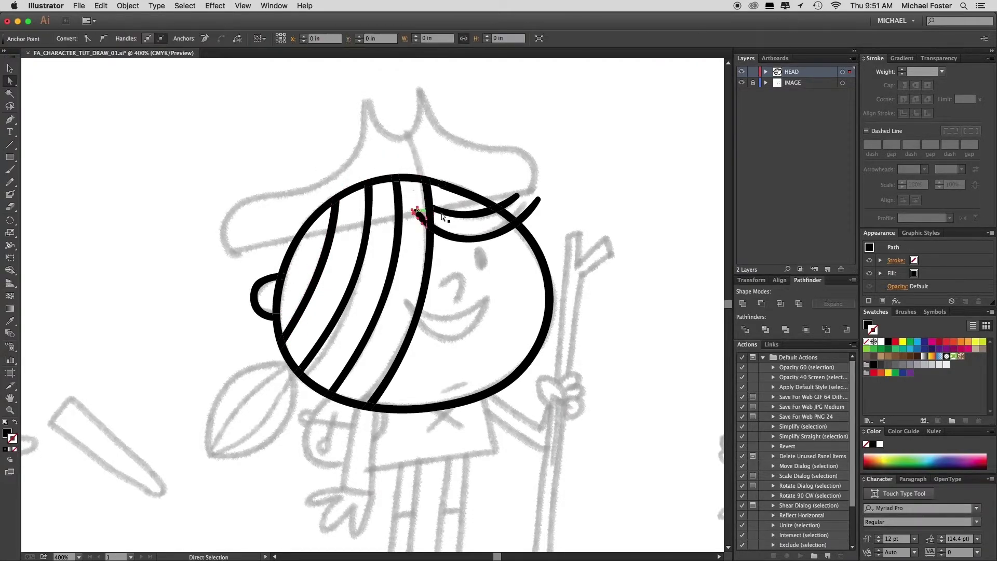
{"action": "key", "text": "Delete"}
{"action": "left_click", "coordinate": [512, 201]}
{"action": "key", "text": "Delete"}
{"action": "left_click", "coordinate": [529, 210]}
{"action": "key", "text": "Delete"}
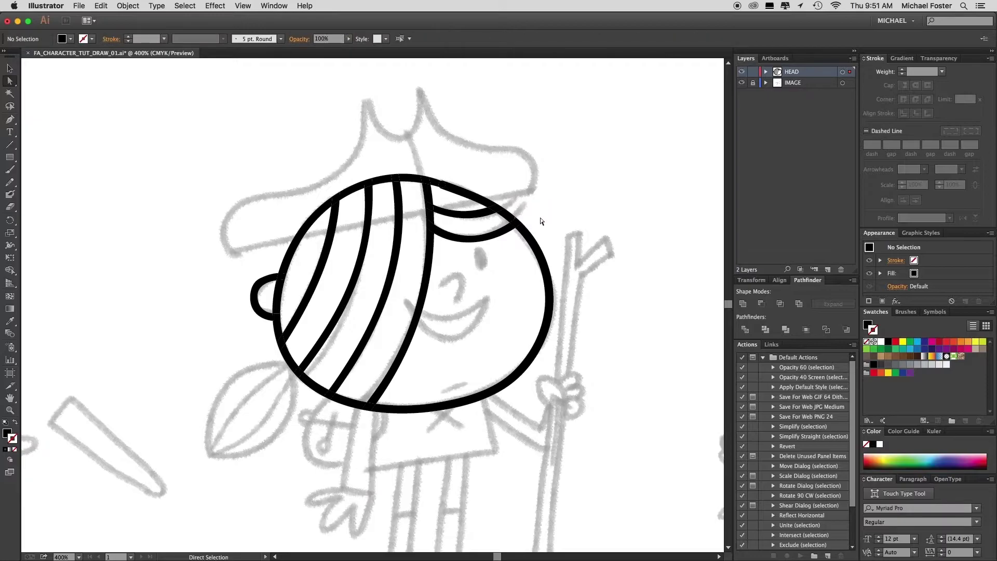
- Select the trimmed head group and merge its pieces into one shape with Pathfinder Unite
{"action": "key", "text": "v"}
{"action": "left_click", "coordinate": [530, 236]}
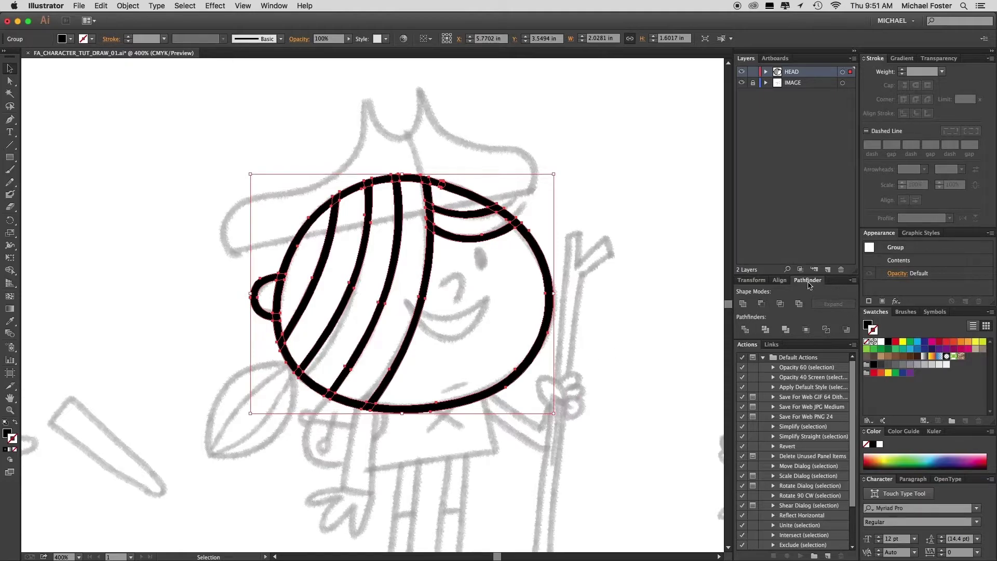
{"action": "left_click", "coordinate": [745, 305]}
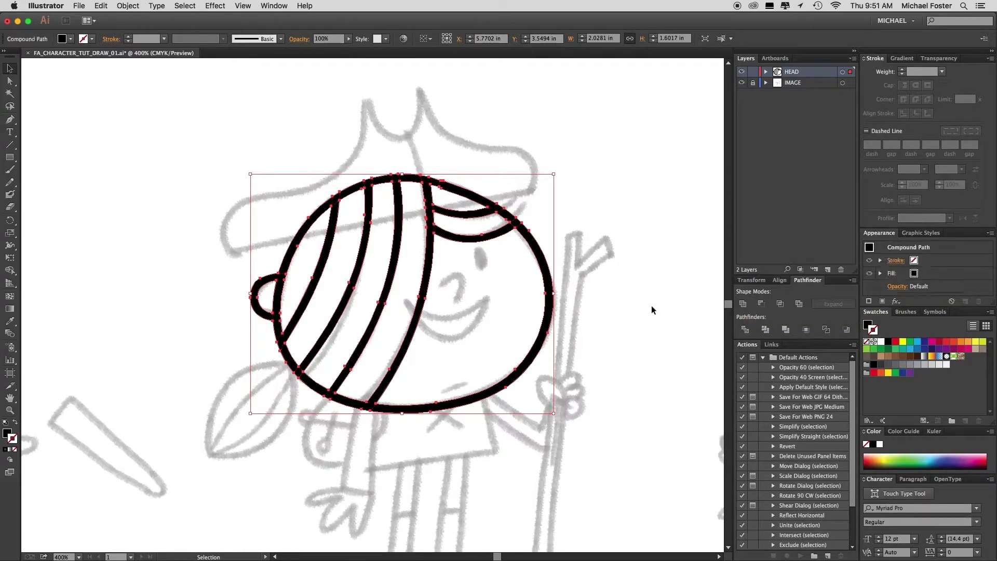
- Test the united head by moving it to the left of the sketch, and undo the move
{"action": "left_click", "coordinate": [571, 326]}
{"action": "left_click_drag", "start_coordinate": [552, 332], "coordinate": [405, 328]}
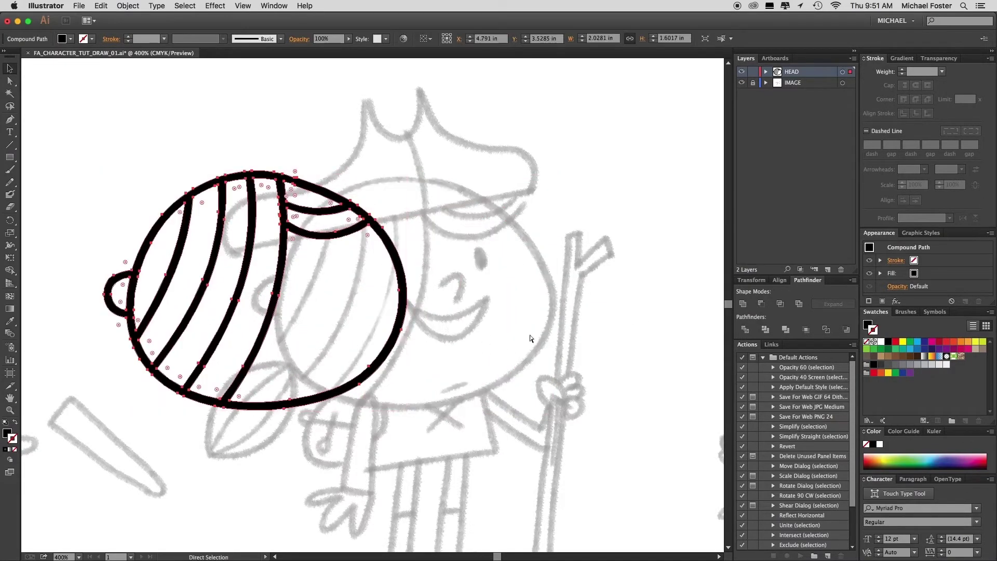
{"action": "key", "text": "super+z"}
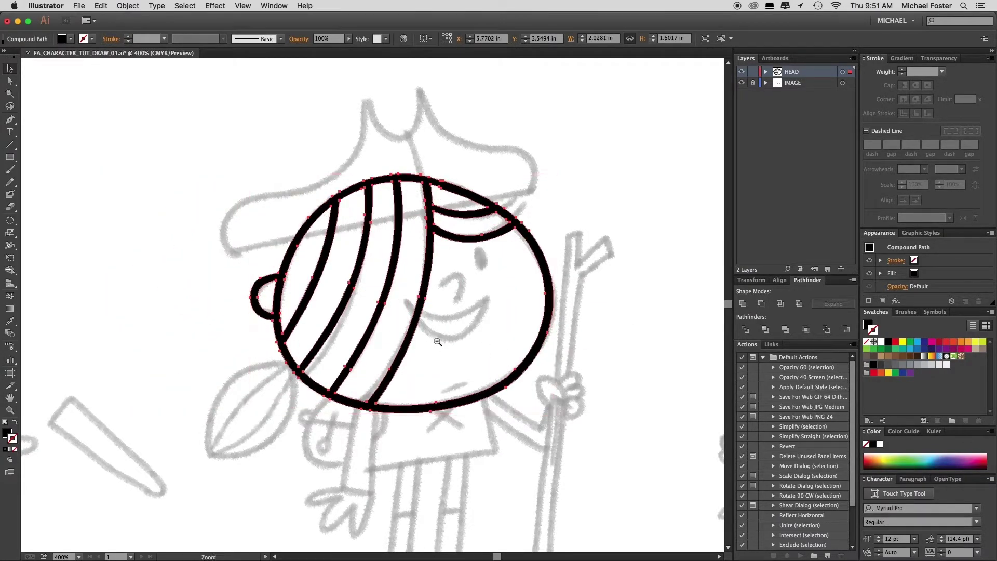
- Add a new layer named BODY above the HEAD layer and hide the HEAD layer
{"action": "left_click", "coordinate": [437, 342], "text": "alt+super"}
{"action": "left_click_drag", "start_coordinate": [419, 314], "coordinate": [458, 311]}
{"action": "left_click", "coordinate": [575, 341]}
{"action": "left_click", "coordinate": [576, 343]}
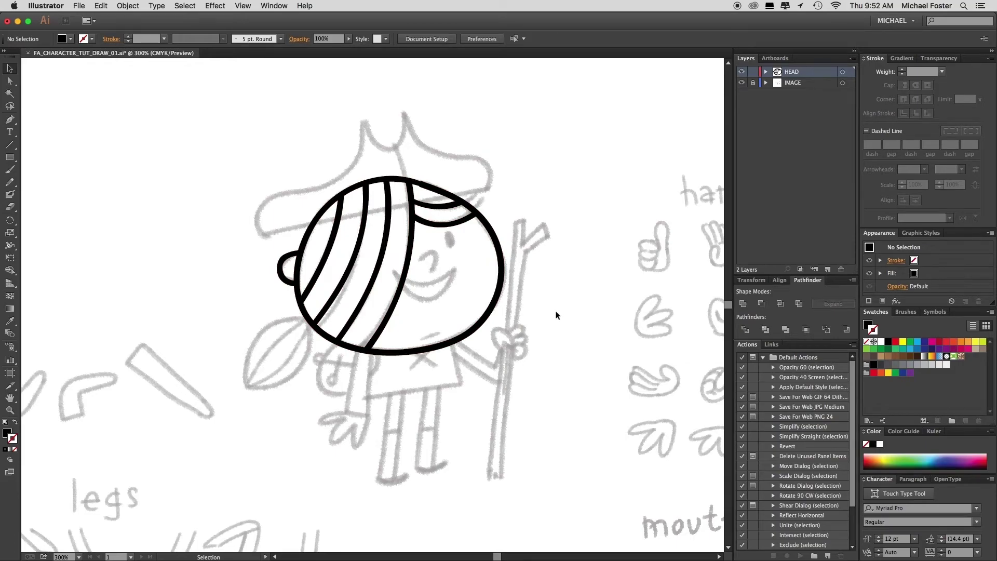
{"action": "left_click", "coordinate": [828, 270]}
{"action": "double_click", "coordinate": [795, 72]}
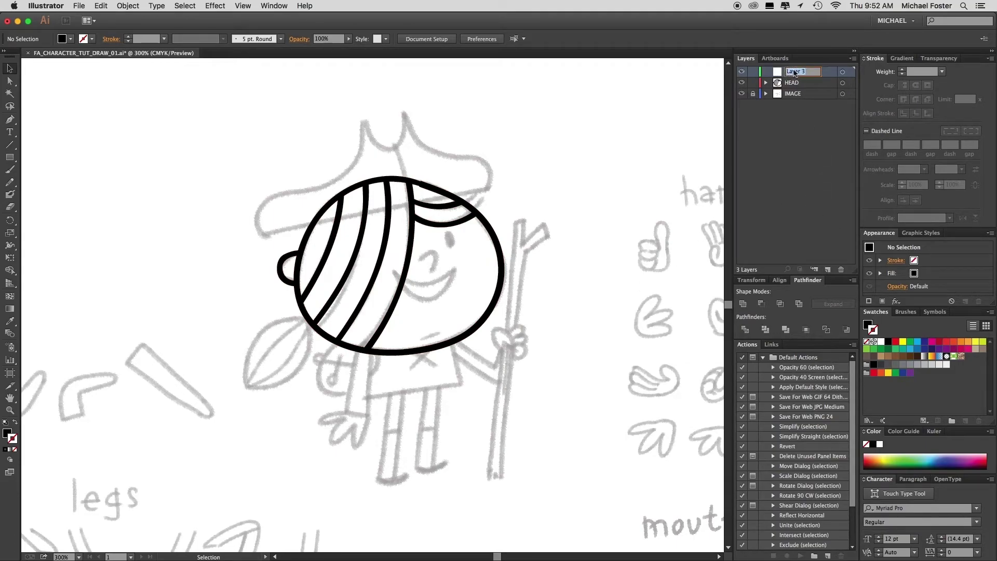
{"action": "type", "text": "BODY"}
{"action": "key", "text": "Return"}
{"action": "left_click", "coordinate": [742, 83]}
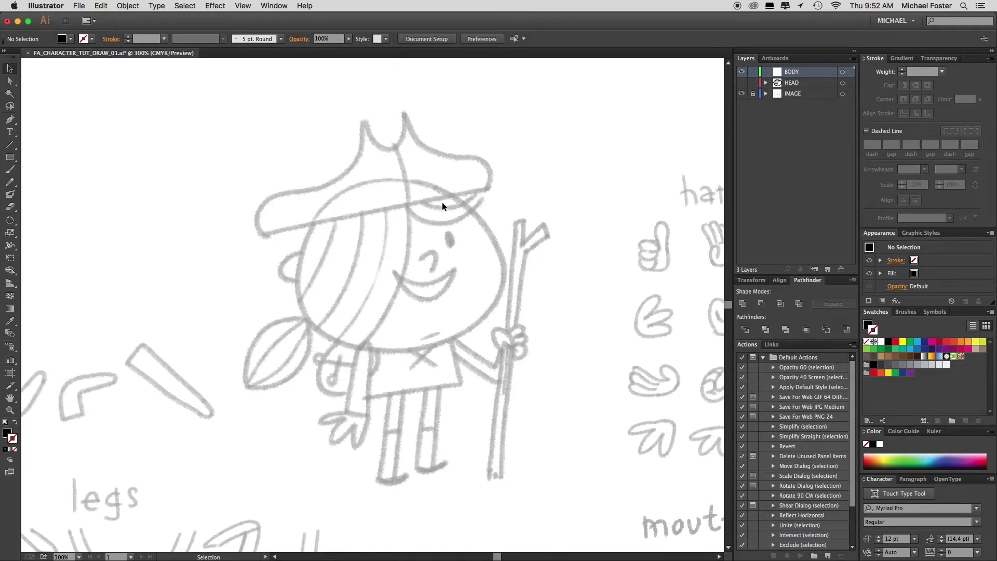
- Paint the torso's four overlapping sides and two crossing neckline strokes on the BODY layer, using a black brush stroke without fill
{"action": "left_click", "coordinate": [416, 360], "text": "super"}
{"action": "left_click", "coordinate": [415, 360], "text": "super"}
{"action": "left_click_drag", "start_coordinate": [330, 281], "coordinate": [412, 317]}
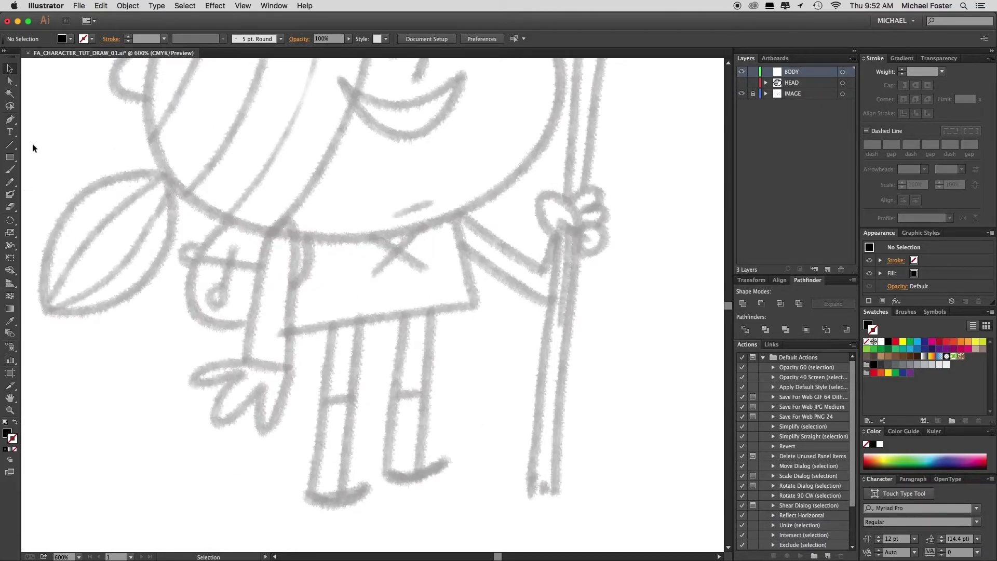
{"action": "left_click", "coordinate": [11, 170]}
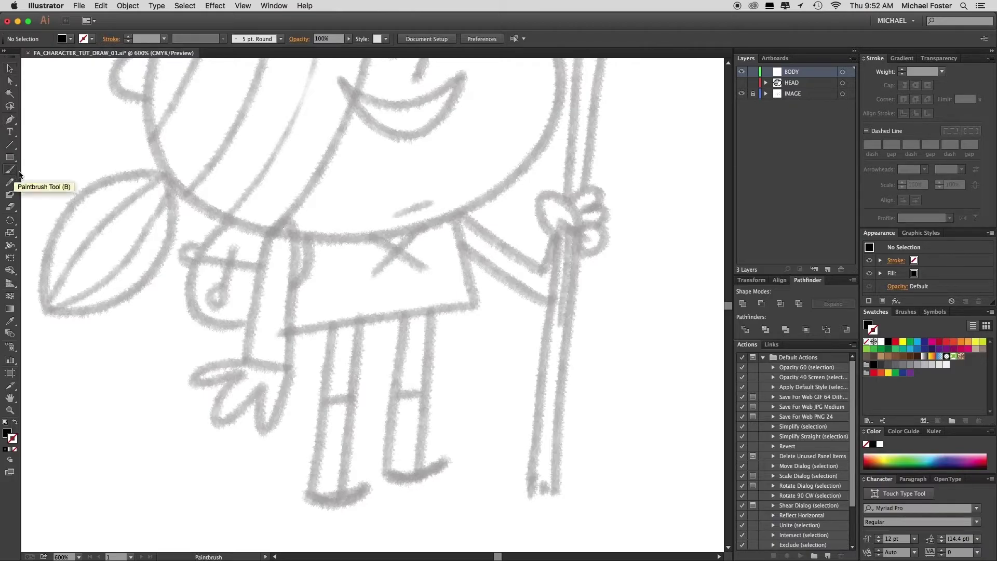
{"action": "left_click", "coordinate": [16, 424]}
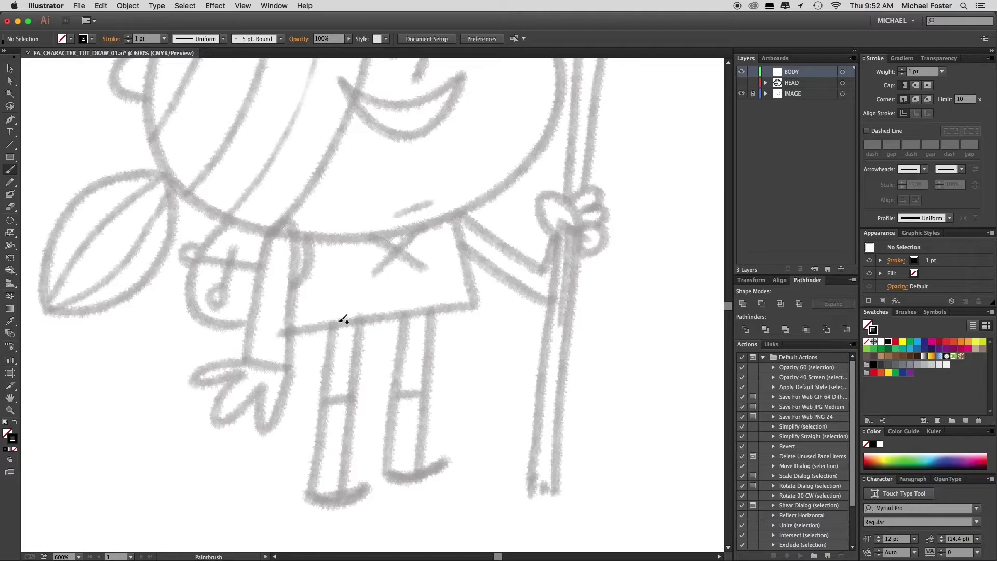
{"action": "left_click", "coordinate": [377, 261], "text": "super"}
{"action": "left_click_drag", "start_coordinate": [425, 264], "coordinate": [503, 257]}
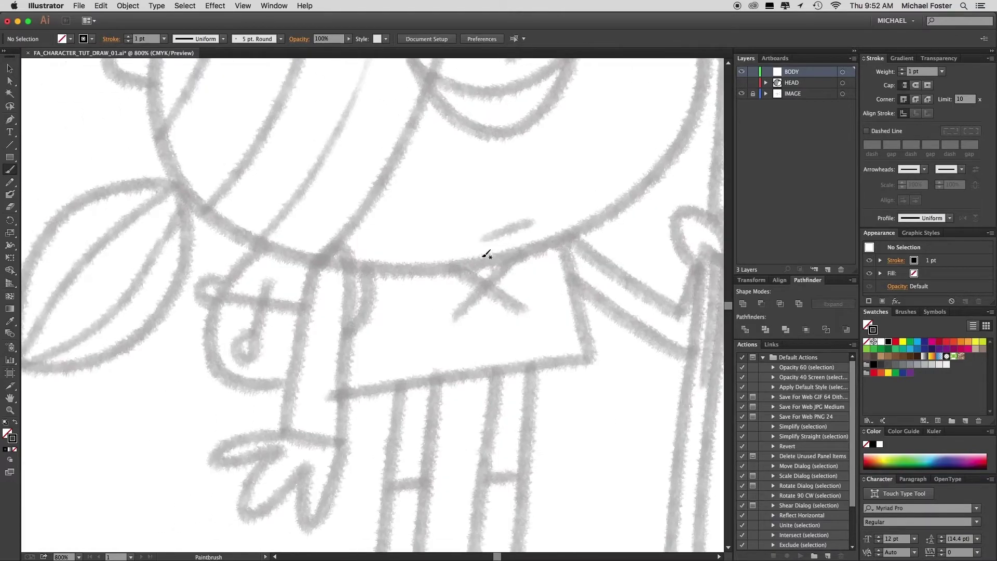
{"action": "left_click_drag", "start_coordinate": [337, 188], "coordinate": [340, 445]}
{"action": "left_click_drag", "start_coordinate": [548, 162], "coordinate": [598, 407]}
{"action": "left_click_drag", "start_coordinate": [315, 205], "coordinate": [590, 166]}
{"action": "left_click_drag", "start_coordinate": [314, 405], "coordinate": [624, 360]}
{"action": "left_click_drag", "start_coordinate": [550, 165], "coordinate": [458, 321]}
{"action": "left_click_drag", "start_coordinate": [344, 207], "coordinate": [530, 308]}
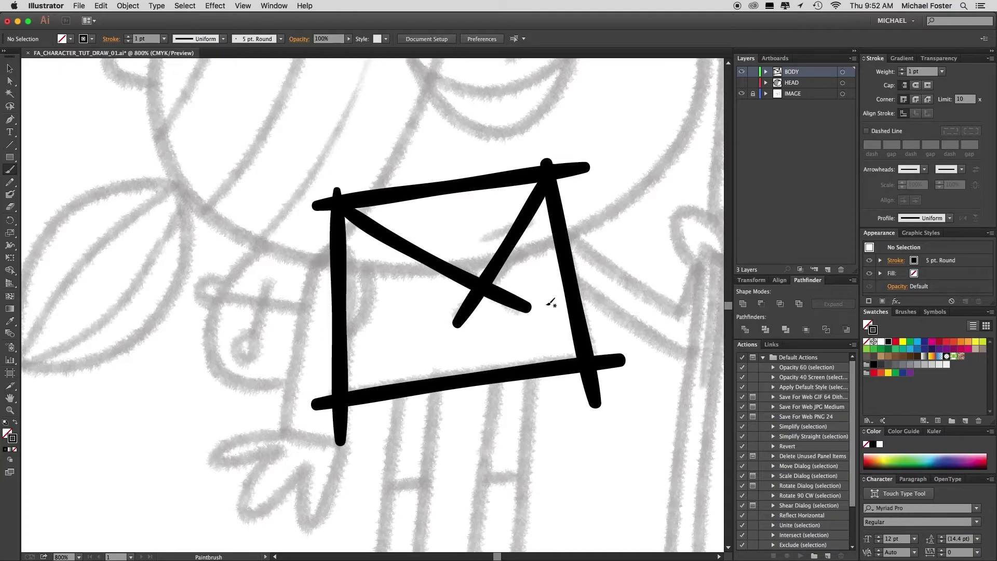
- Select all the torso strokes and expand their appearance into filled shapes
{"action": "left_click", "coordinate": [526, 294], "text": "alt+super"}
{"action": "left_click", "coordinate": [525, 294], "text": "alt+super"}
{"action": "left_click_drag", "start_coordinate": [378, 295], "coordinate": [453, 311]}
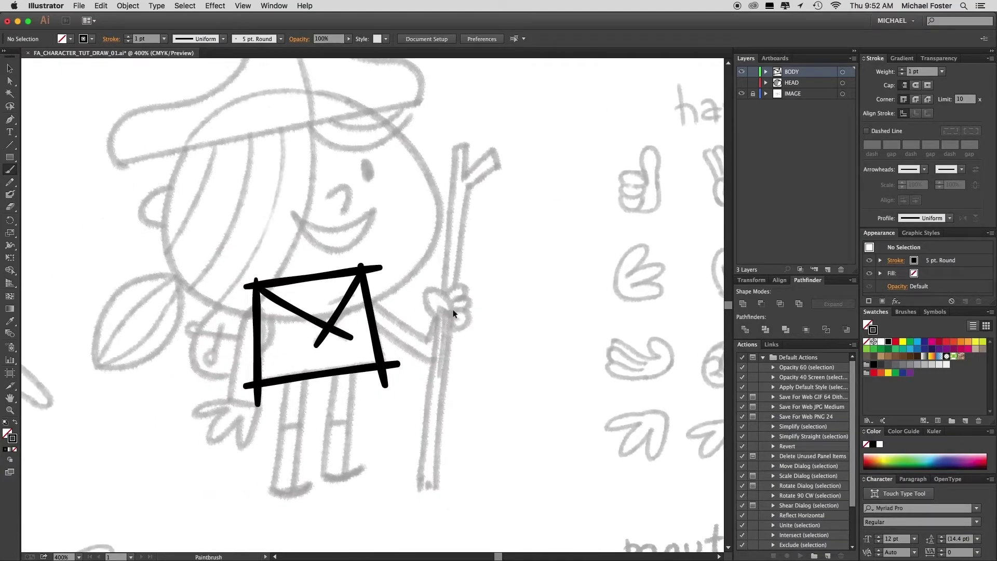
{"action": "key", "text": "v"}
{"action": "left_click_drag", "start_coordinate": [207, 224], "coordinate": [437, 434]}
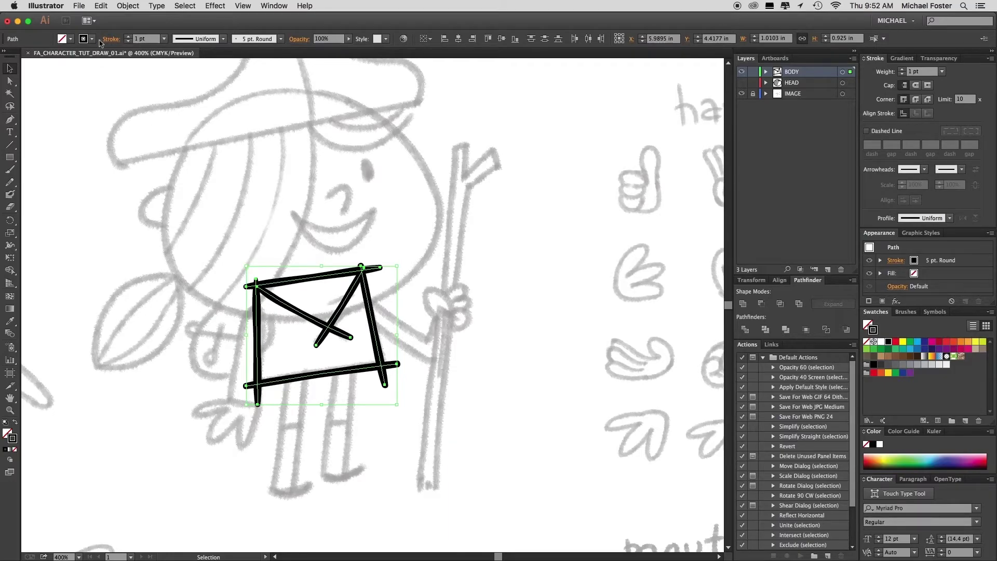
{"action": "left_click", "coordinate": [127, 6]}
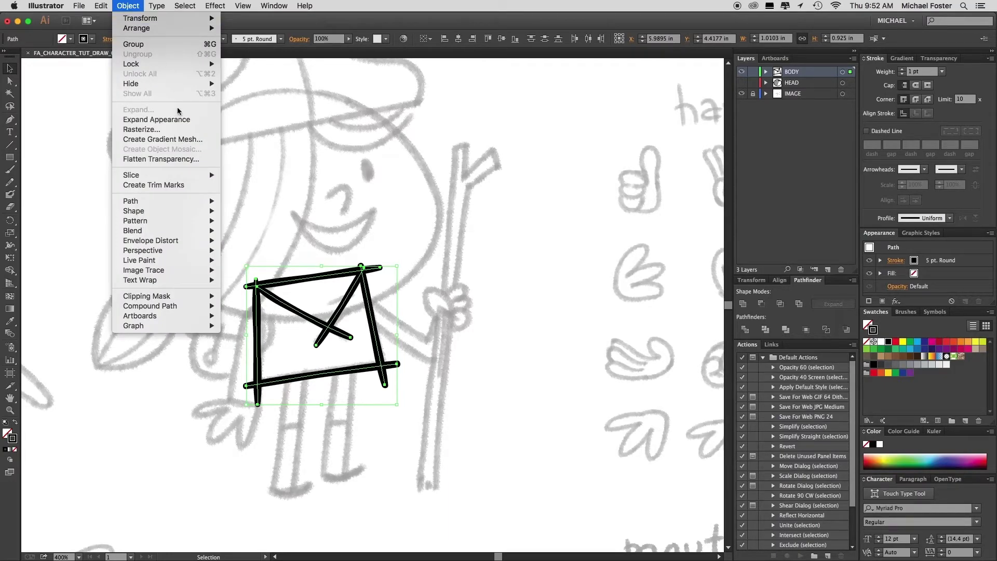
{"action": "left_click", "coordinate": [174, 120]}
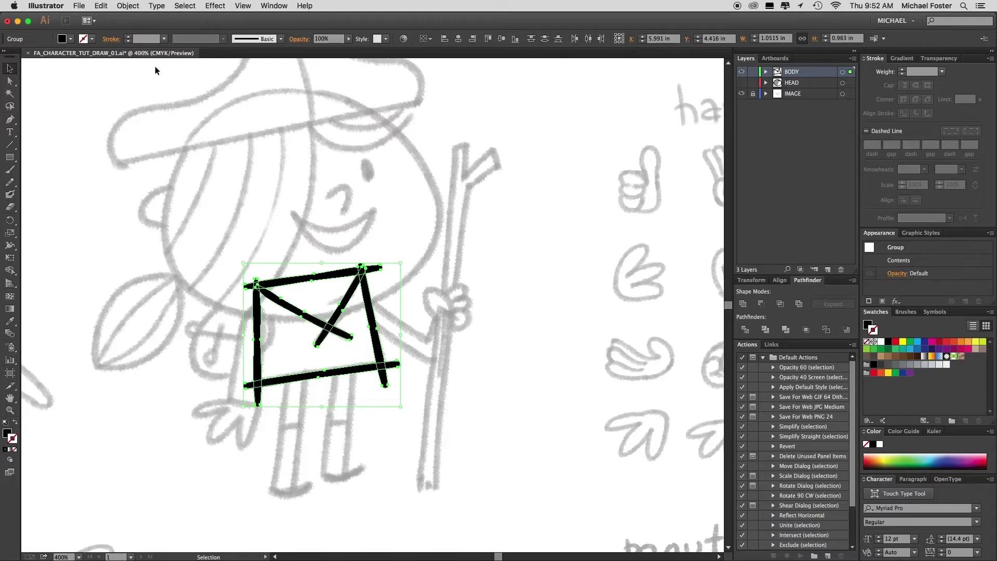
- Make a Live Paint group from the expanded torso shapes and expand that group into separate pieces
{"action": "left_click", "coordinate": [132, 9]}
{"action": "mouse_move", "coordinate": [174, 260]}
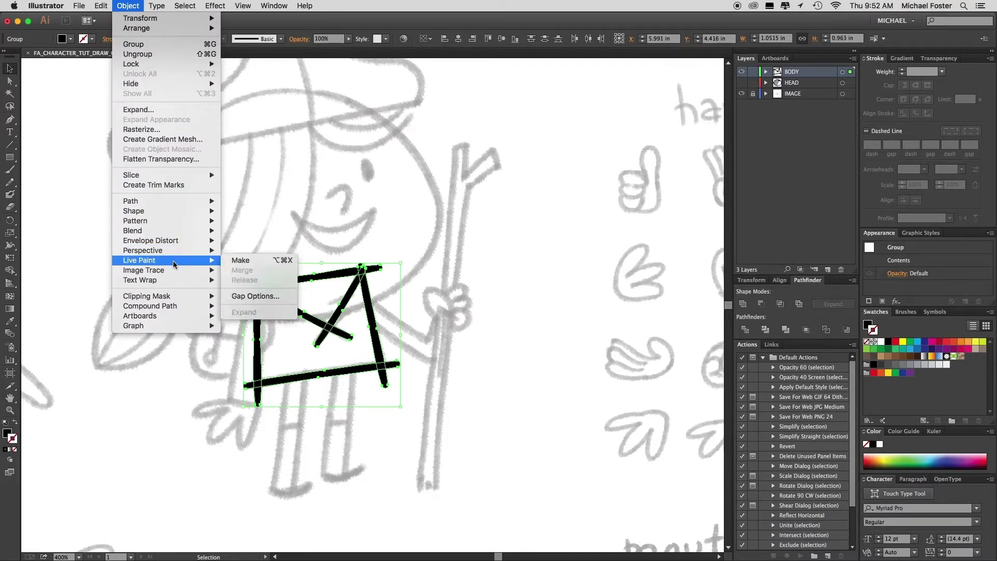
{"action": "left_click", "coordinate": [242, 261]}
{"action": "left_click", "coordinate": [129, 6]}
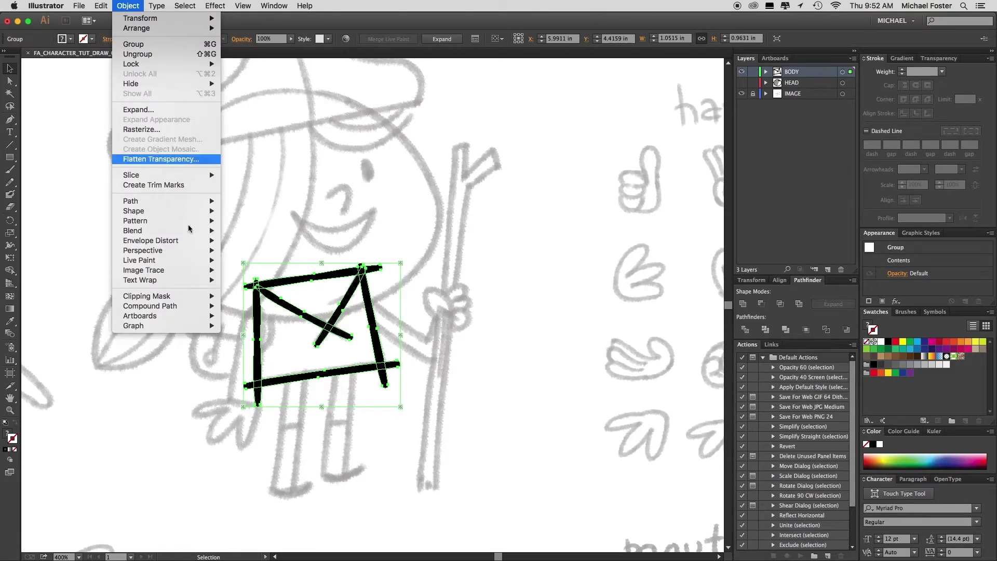
{"action": "mouse_move", "coordinate": [188, 261]}
{"action": "left_click", "coordinate": [258, 311]}
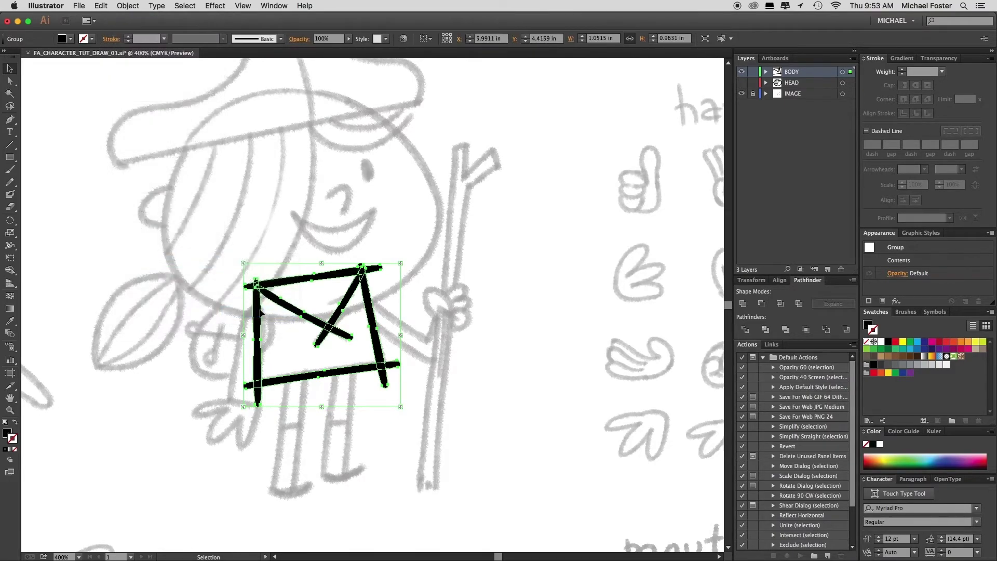
- Delete the overhanging stroke ends at the torso's lower-left and upper-left corners
{"action": "left_click", "coordinate": [287, 344]}
{"action": "key", "text": "v"}
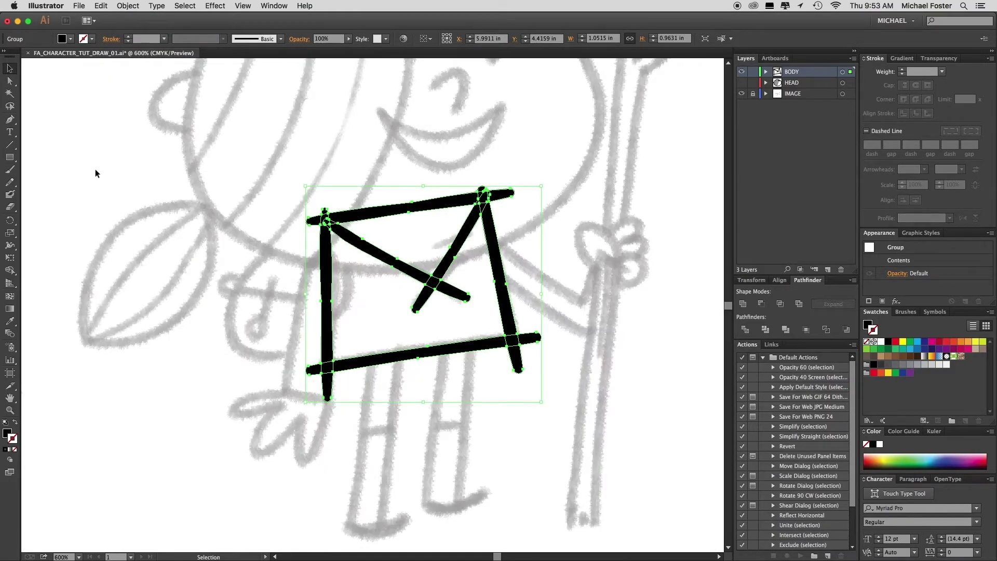
{"action": "left_click", "coordinate": [10, 82]}
{"action": "left_click", "coordinate": [351, 363]}
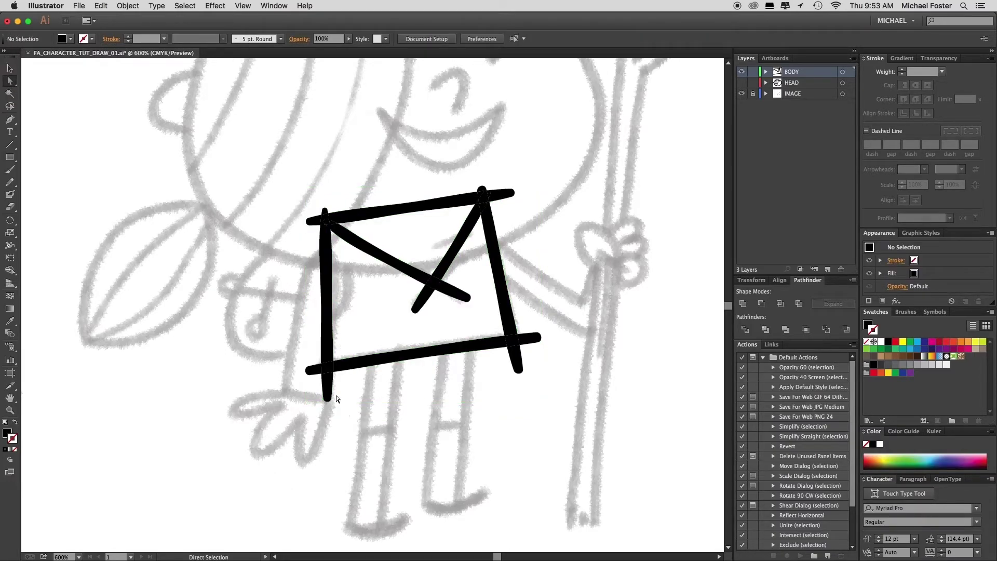
{"action": "left_click_drag", "start_coordinate": [327, 398], "coordinate": [309, 373]}
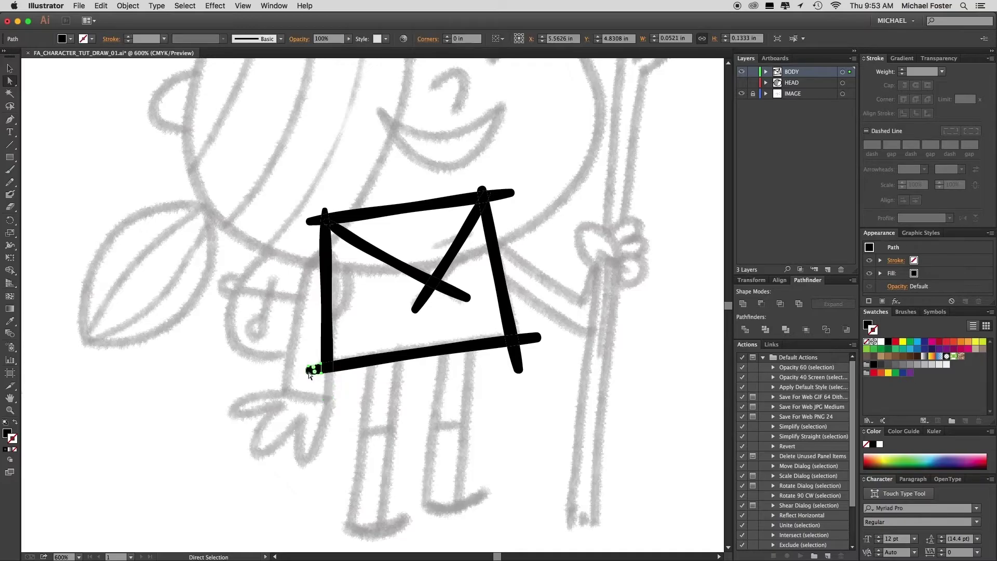
{"action": "key", "text": "Delete"}
{"action": "left_click", "coordinate": [310, 222]}
{"action": "key", "text": "Delete"}
{"action": "left_click", "coordinate": [324, 211]}
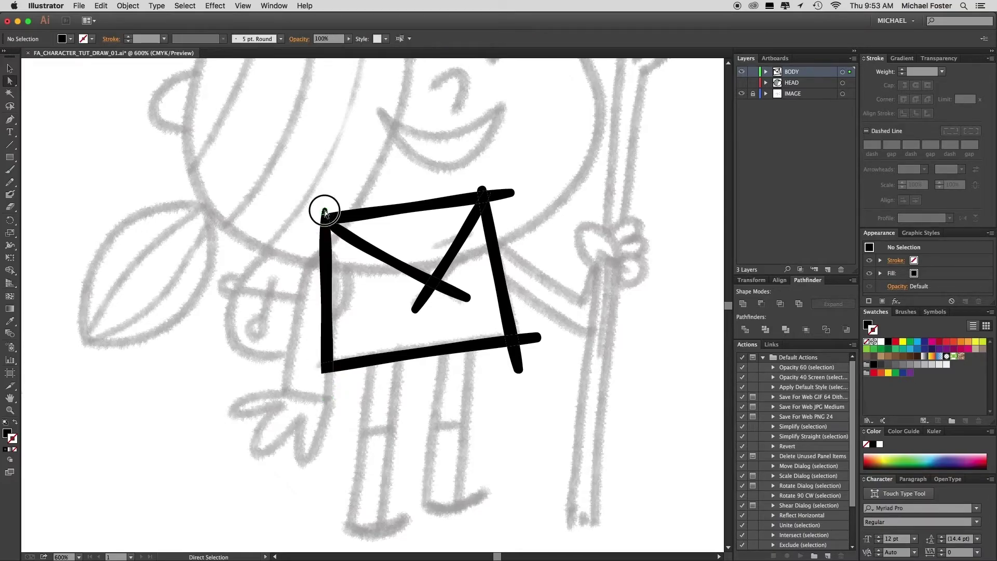
{"action": "key", "text": "Delete"}
- Delete the overhanging stroke ends at the torso's upper-right and lower-right corners
{"action": "left_click", "coordinate": [483, 189]}
{"action": "key", "text": "Delete"}
{"action": "left_click", "coordinate": [513, 193]}
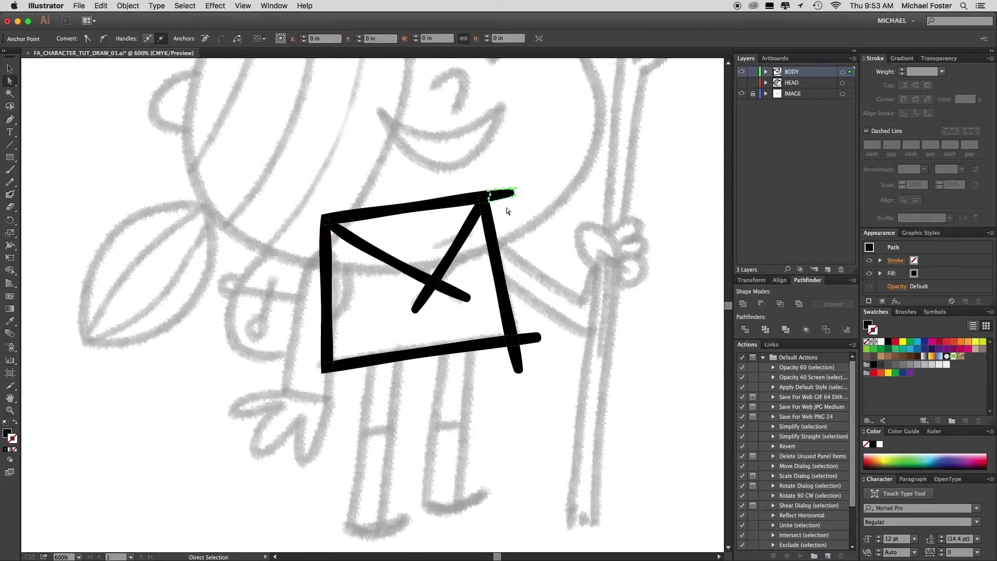
{"action": "key", "text": "Delete"}
{"action": "left_click", "coordinate": [536, 339]}
{"action": "key", "text": "Delete"}
{"action": "left_click", "coordinate": [517, 365]}
{"action": "key", "text": "Delete"}
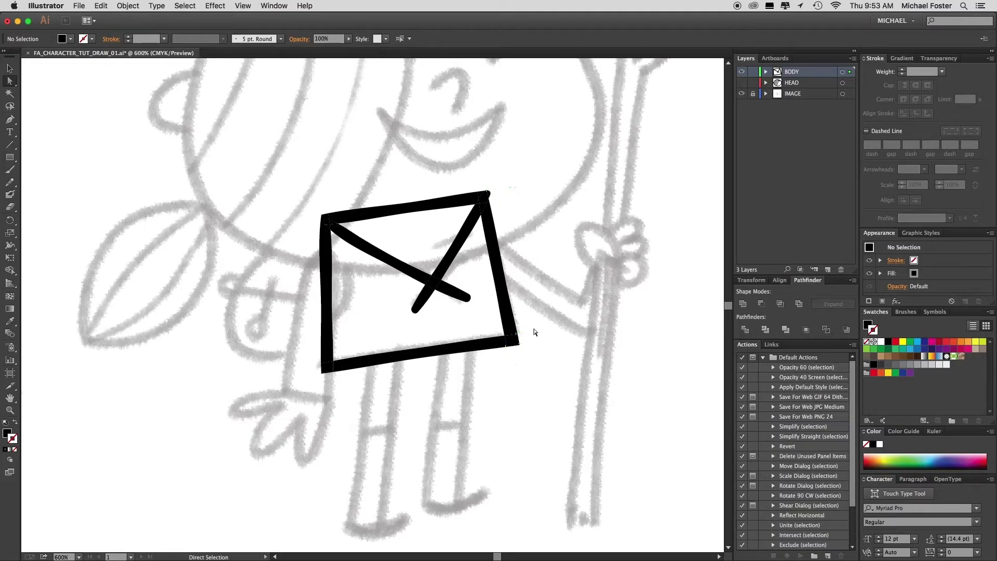
- Remove the leftover slivers and stray anchor points sticking out of the torso's upper-right corner
{"action": "left_click", "coordinate": [469, 251], "text": "super"}
{"action": "left_click", "coordinate": [372, 262], "text": "super"}
{"action": "left_click", "coordinate": [372, 262], "text": "super"}
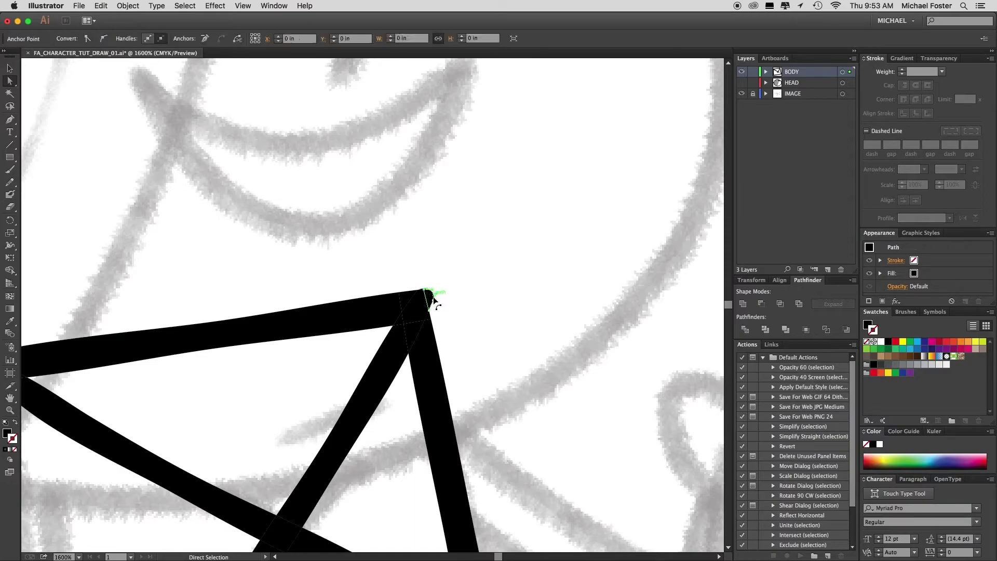
{"action": "left_click", "coordinate": [428, 298]}
{"action": "left_click", "coordinate": [434, 291]}
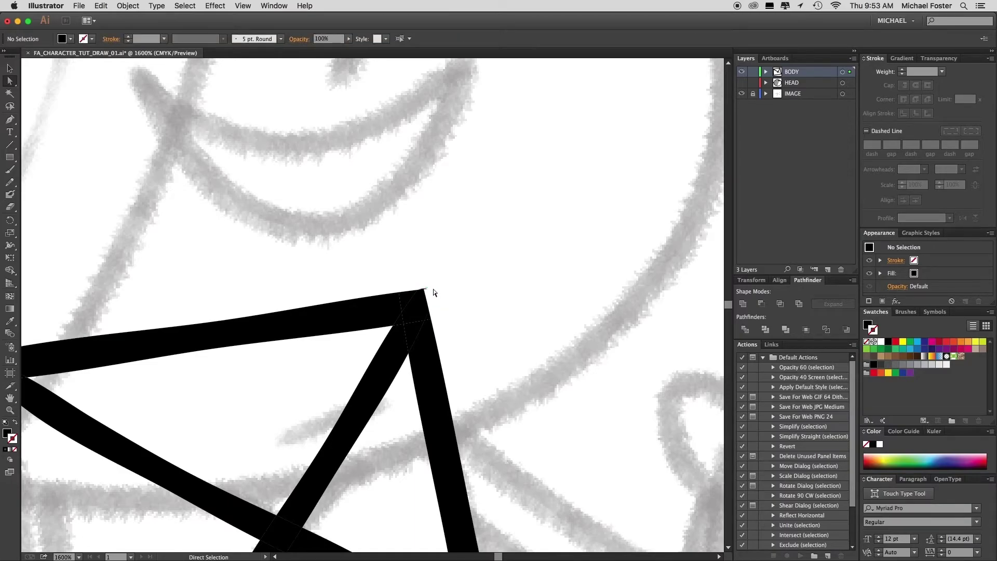
{"action": "left_click", "coordinate": [429, 294], "text": "super"}
{"action": "left_click", "coordinate": [389, 296], "text": "super"}
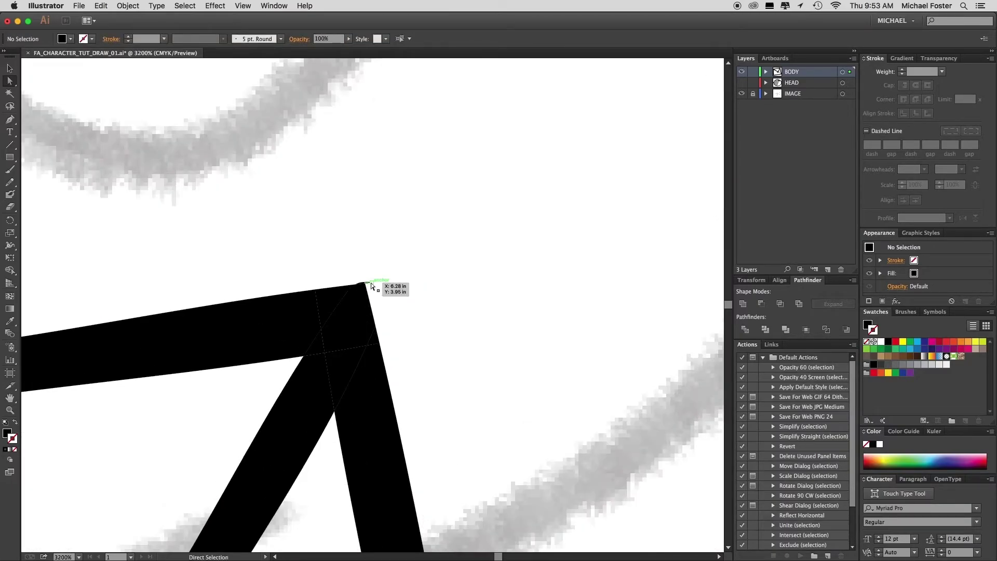
{"action": "left_click_drag", "start_coordinate": [364, 282], "coordinate": [366, 284]}
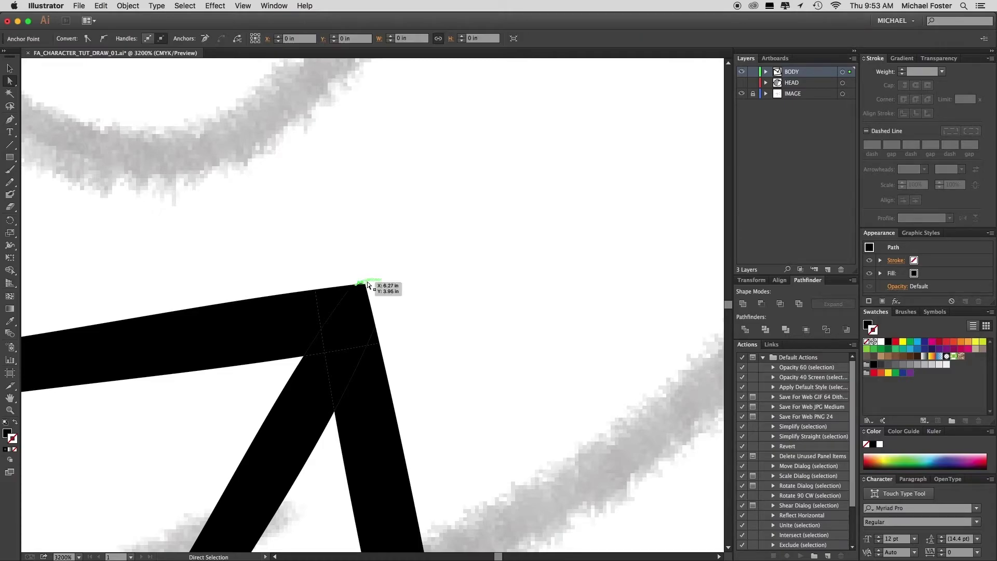
{"action": "left_click", "coordinate": [389, 286]}
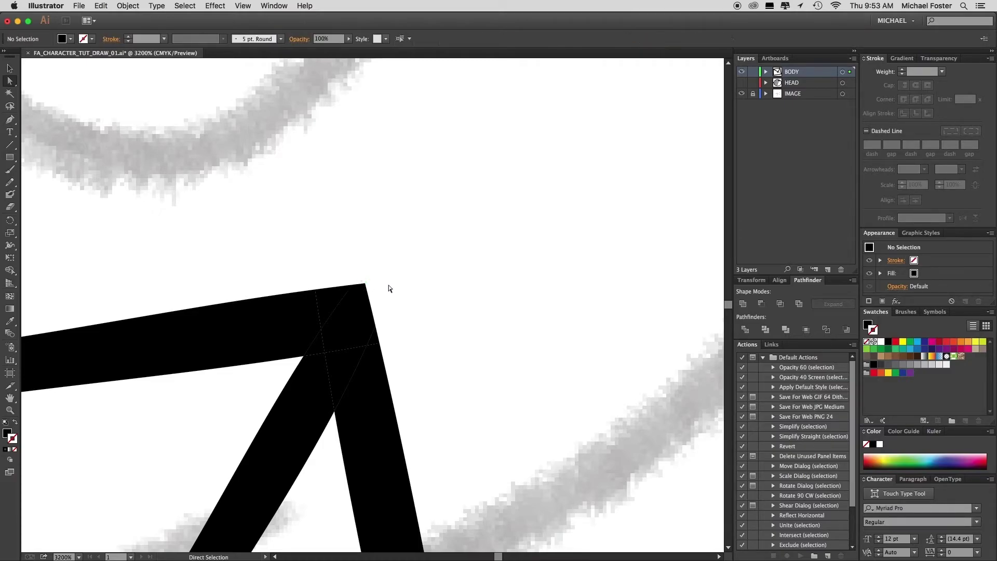
- Select the whole trimmed torso group and unite its pieces into one shape with Pathfinder
{"action": "left_click", "coordinate": [316, 410], "text": "alt+super"}
{"action": "left_click", "coordinate": [316, 411], "text": "alt+super"}
{"action": "left_click", "coordinate": [316, 410], "text": "alt+super"}
{"action": "left_click", "coordinate": [317, 410], "text": "alt+super"}
{"action": "left_click_drag", "start_coordinate": [367, 309], "coordinate": [374, 334]}
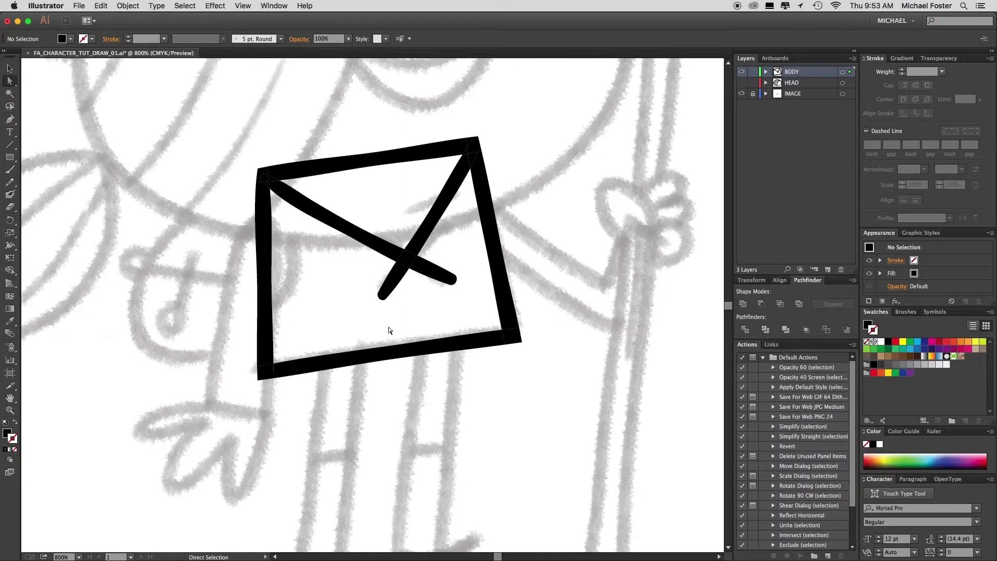
{"action": "key", "text": "v"}
{"action": "left_click", "coordinate": [423, 354]}
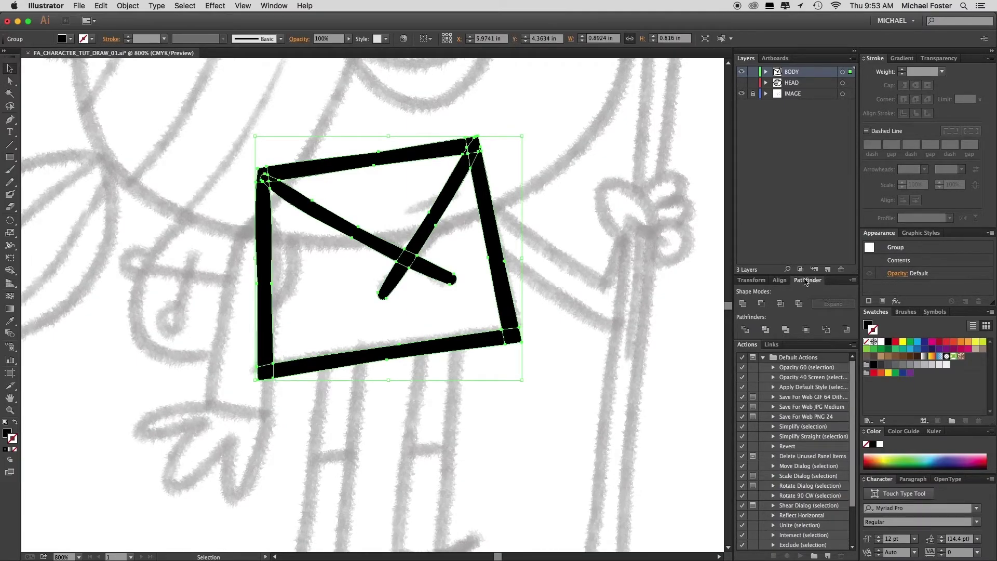
{"action": "left_click", "coordinate": [744, 305]}
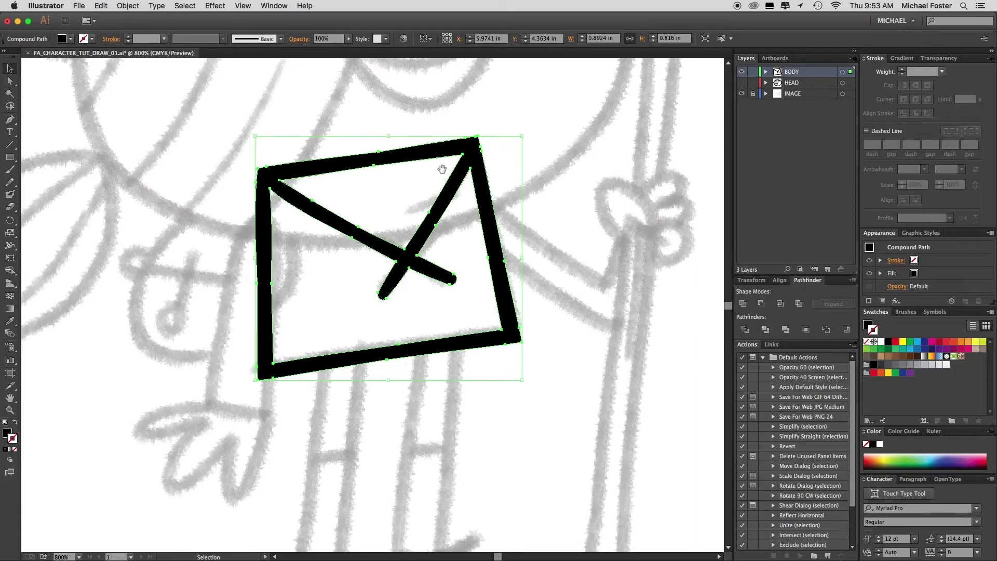
- Try moving the united torso shape and an anchor point on its left inner edge, undoing each change
{"action": "left_click_drag", "start_coordinate": [487, 218], "coordinate": [451, 212]}
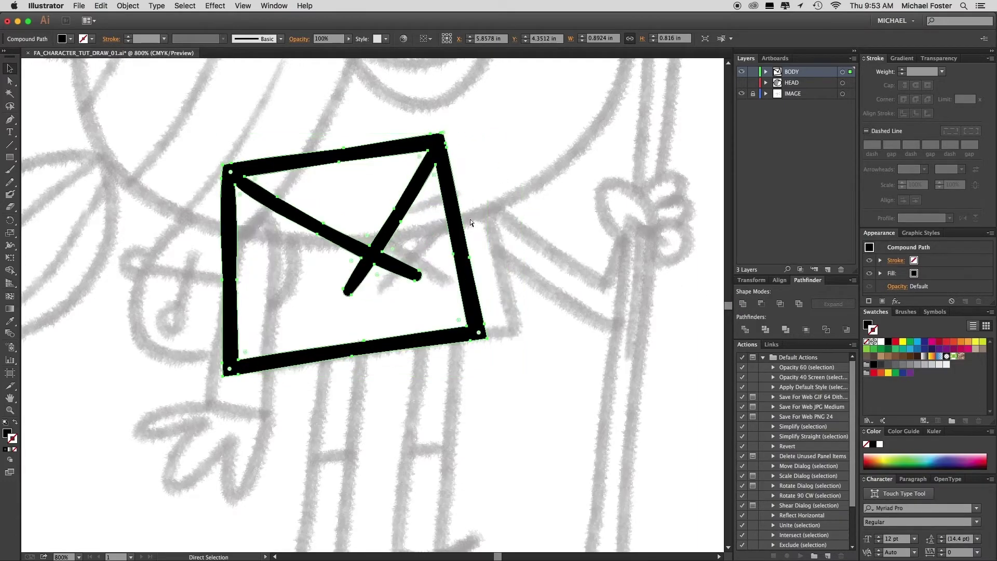
{"action": "key", "text": "super+z"}
{"action": "left_click", "coordinate": [399, 252], "text": "super"}
{"action": "key", "text": "a"}
{"action": "left_click_drag", "start_coordinate": [454, 342], "coordinate": [445, 351]}
{"action": "left_click", "coordinate": [350, 374]}
{"action": "left_click_drag", "start_coordinate": [350, 374], "coordinate": [386, 324]}
{"action": "left_click", "coordinate": [182, 263]}
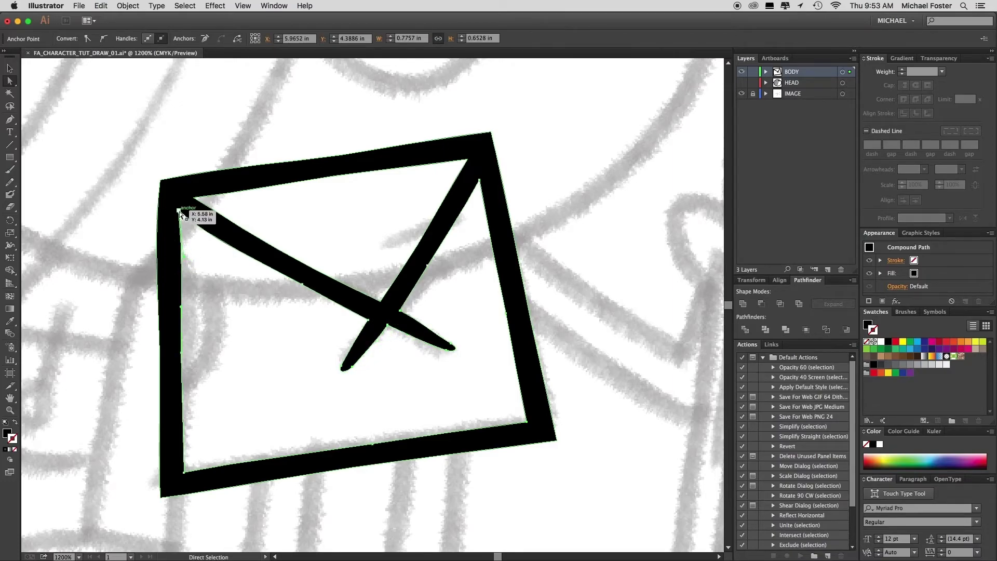
{"action": "left_click_drag", "start_coordinate": [181, 307], "coordinate": [181, 307]}
{"action": "key", "text": "super+z"}
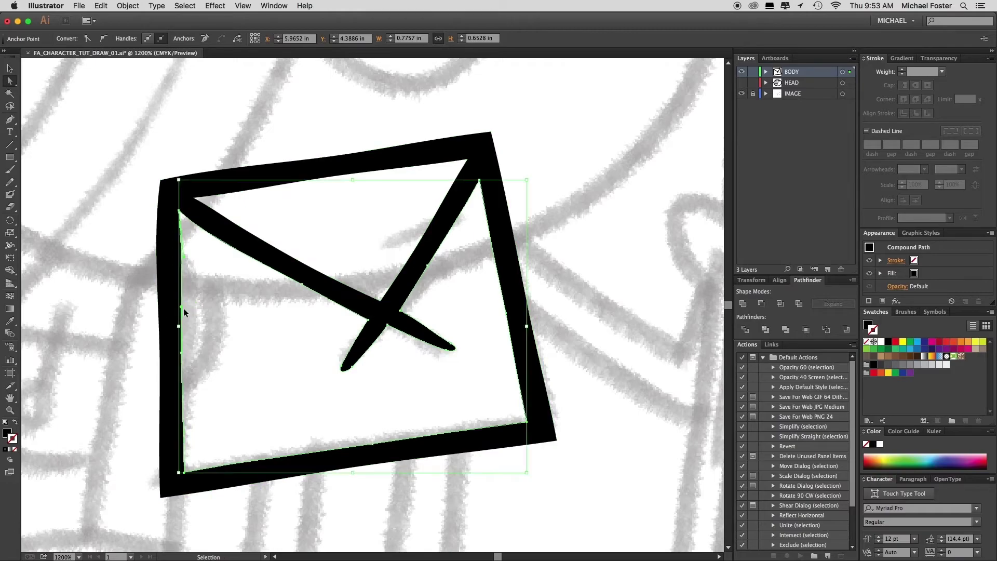
- Deselect the torso and show the HEAD layer again together with the BODY layer
{"action": "left_click", "coordinate": [260, 296], "text": "alt+super"}
{"action": "left_click", "coordinate": [260, 296], "text": "alt+super"}
{"action": "left_click", "coordinate": [260, 296], "text": "alt+super"}
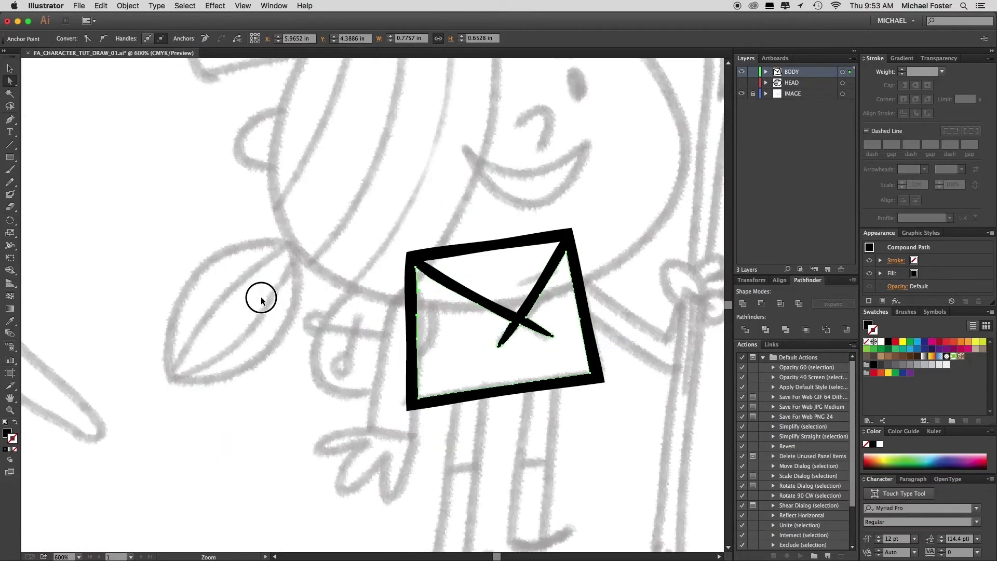
{"action": "left_click", "coordinate": [260, 296], "text": "alt+super"}
{"action": "left_click", "coordinate": [504, 282]}
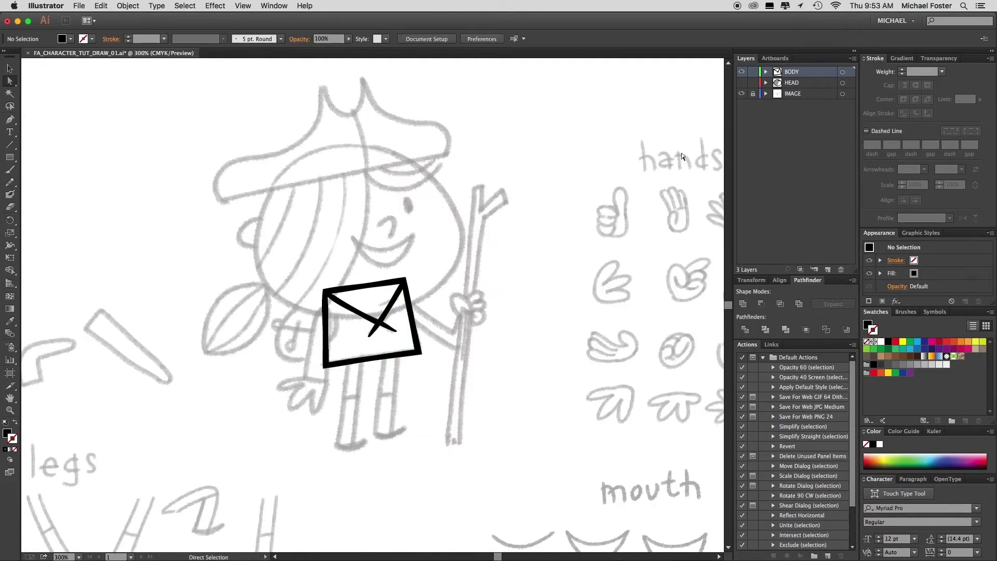
{"action": "left_click", "coordinate": [742, 84]}
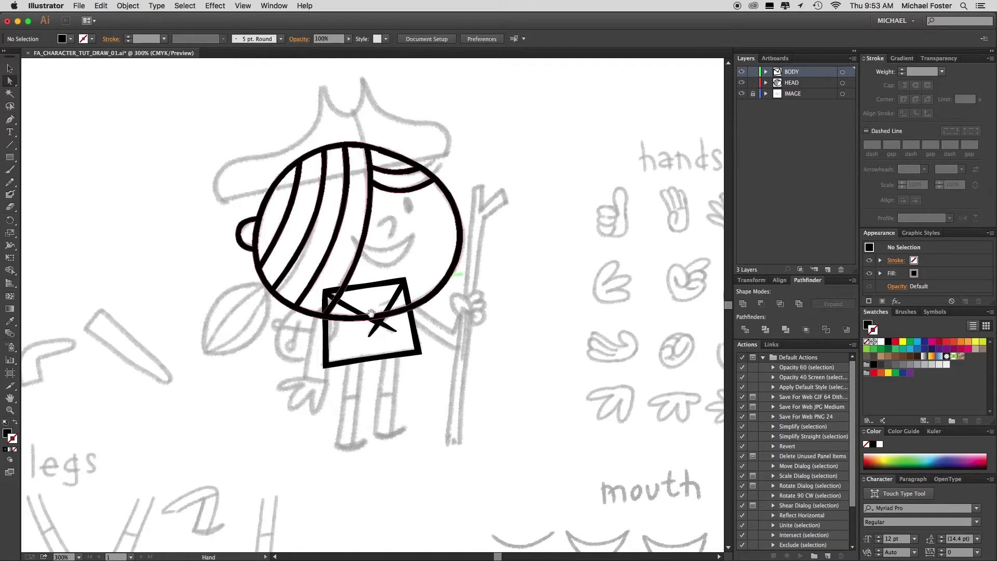
{"action": "left_click", "coordinate": [339, 297], "text": "alt+super"}
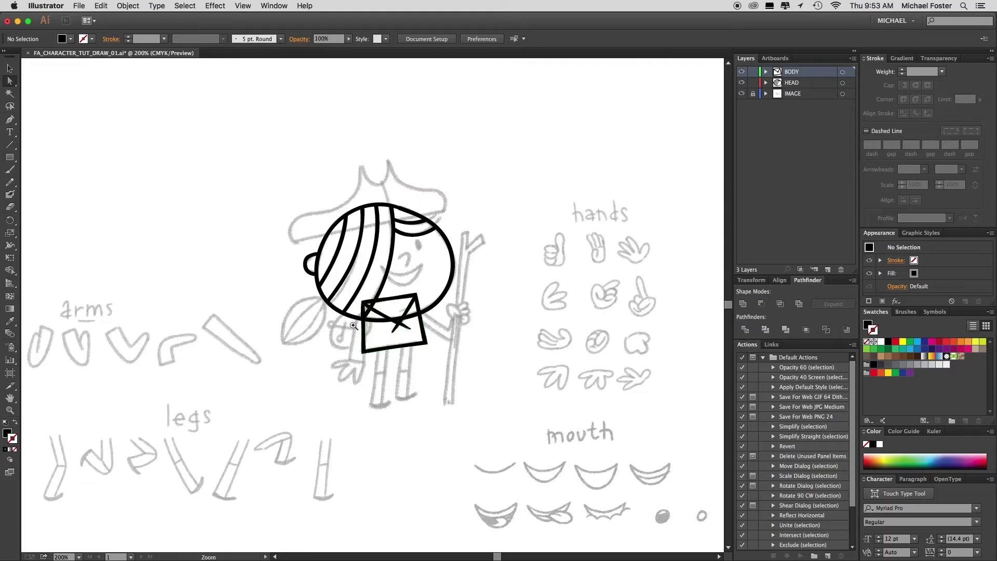
{"action": "left_click", "coordinate": [352, 321], "text": "super"}
{"action": "left_click", "coordinate": [382, 334], "text": "alt+super"}
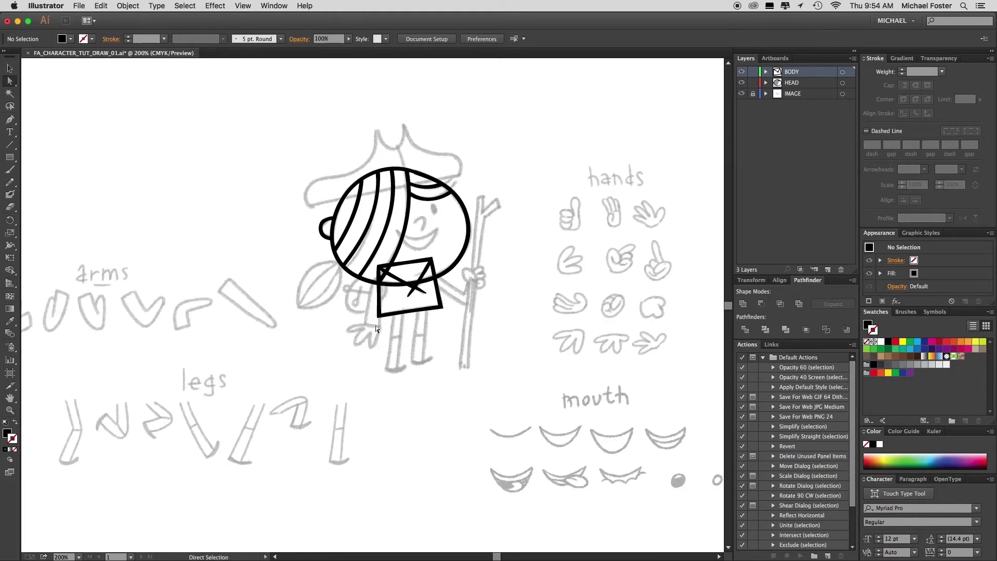
{"action": "scroll", "coordinate": [317, 309], "scroll_direction": "left", "scroll_amount": 5}
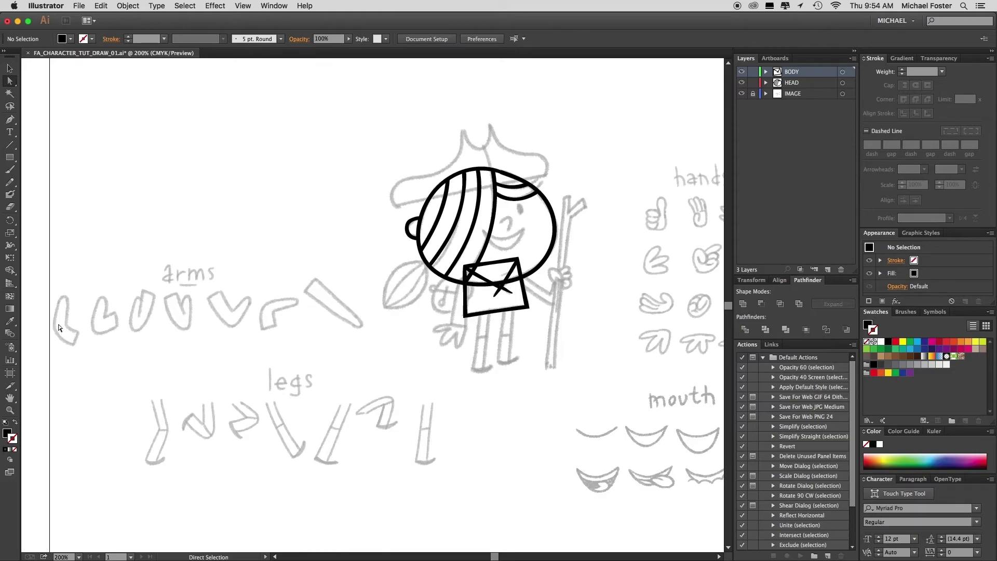
{"action": "scroll", "coordinate": [462, 410], "scroll_direction": "right", "scroll_amount": 5}
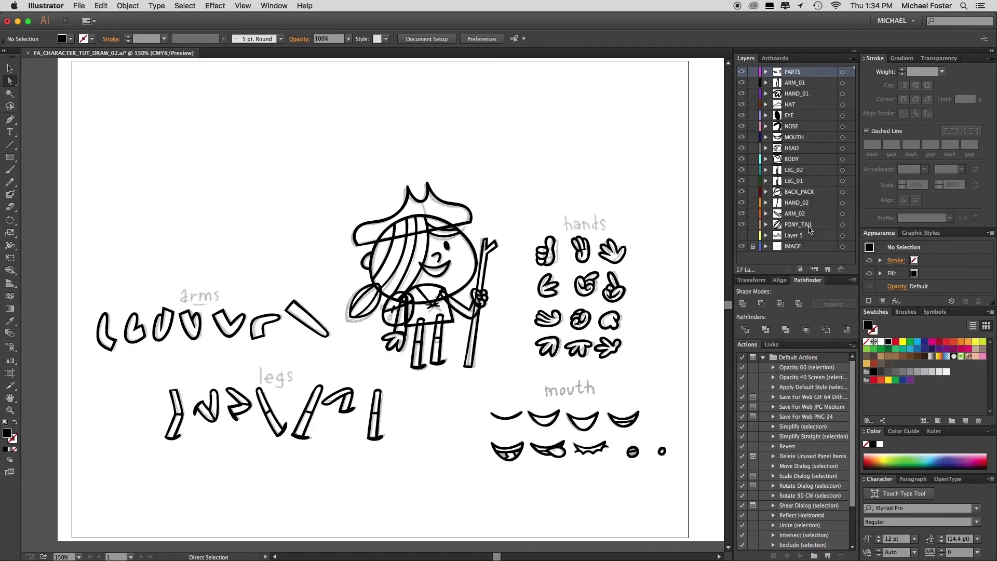
- Check the artwork on the PONY_TAIL, ARM_02 and HAND_02 layers by hiding and showing each one in turn
{"action": "left_click", "coordinate": [742, 225]}
{"action": "left_click", "coordinate": [741, 225]}
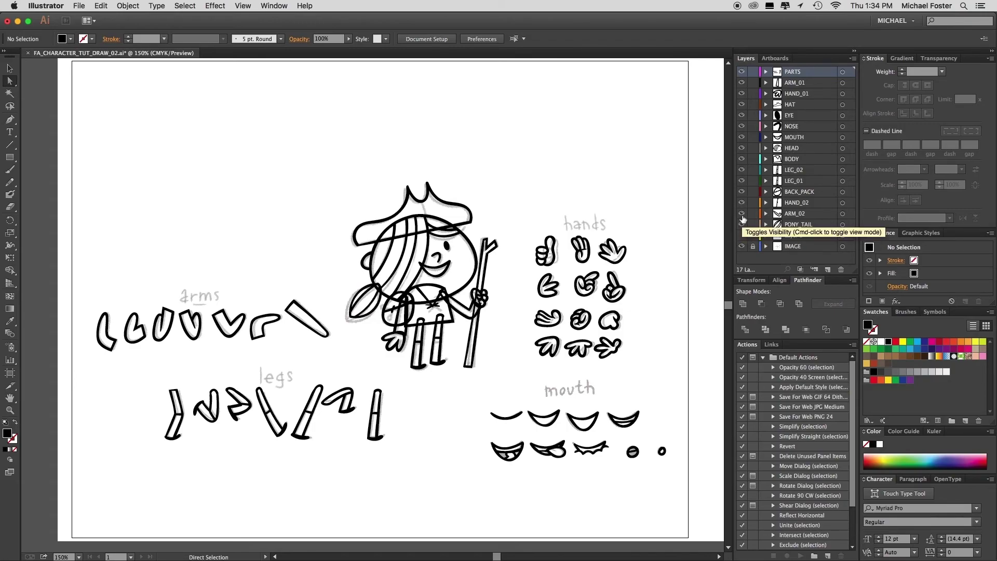
{"action": "left_click", "coordinate": [742, 213]}
{"action": "left_click", "coordinate": [742, 214]}
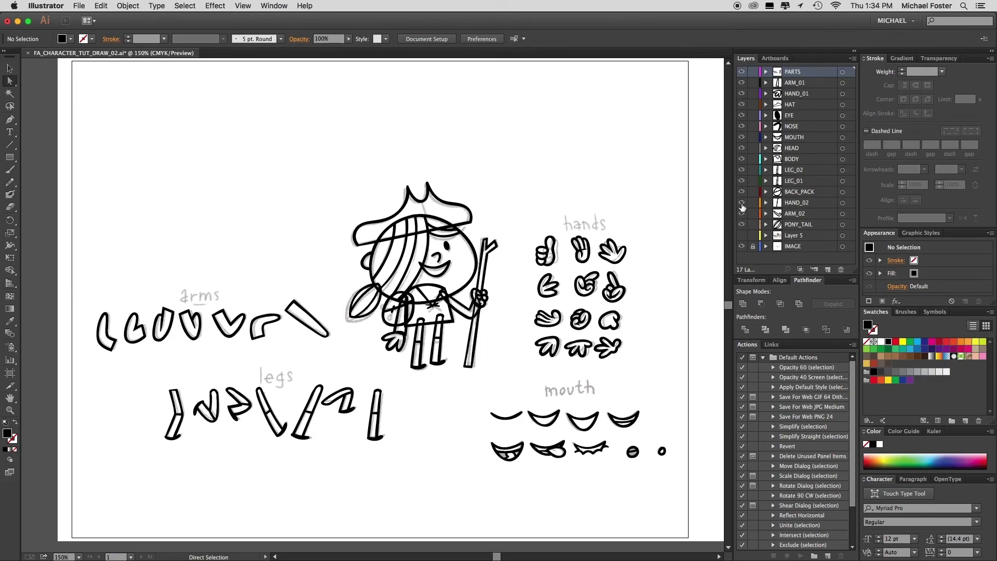
{"action": "left_click", "coordinate": [742, 203]}
{"action": "left_click", "coordinate": [742, 203]}
- Check the artwork on the HEAD, BODY and LEG_02 layers by hiding and showing each one in turn
{"action": "left_click", "coordinate": [742, 149]}
{"action": "left_click", "coordinate": [742, 150]}
{"action": "left_click", "coordinate": [742, 159]}
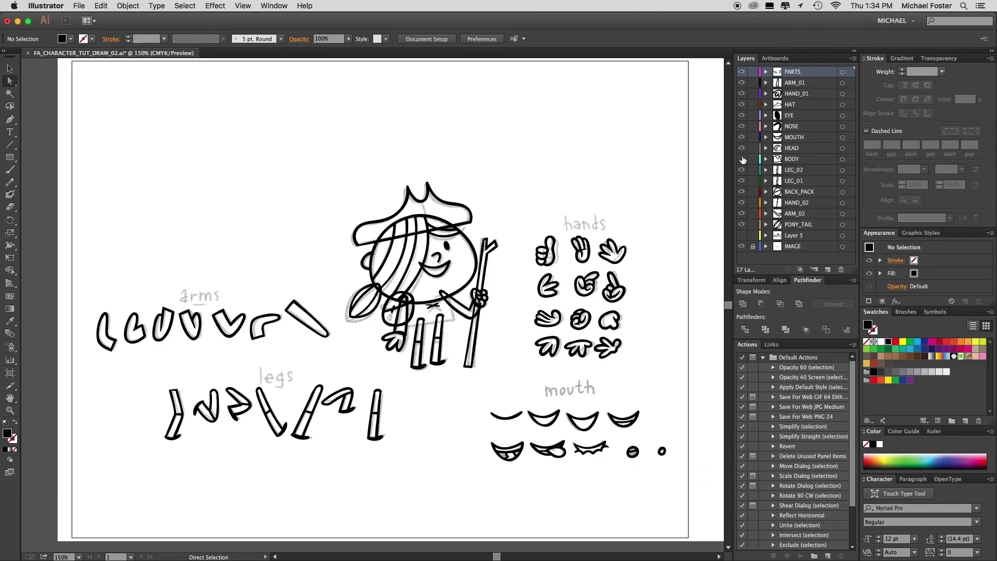
{"action": "left_click", "coordinate": [742, 159]}
{"action": "left_click", "coordinate": [742, 170]}
{"action": "left_click", "coordinate": [742, 171]}
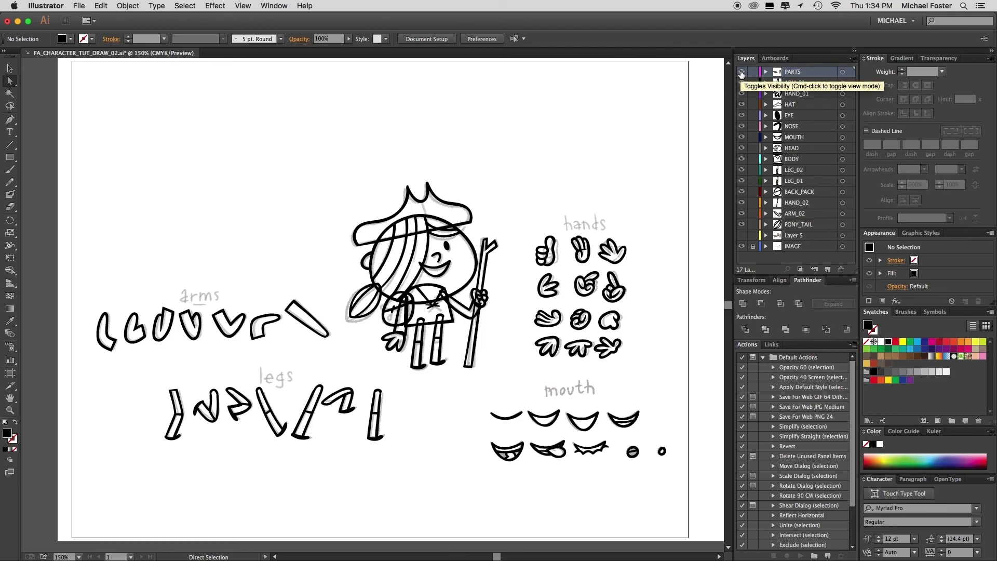
- Check which spare drawings the PARTS layer holds by hiding and showing it twice
{"action": "left_click", "coordinate": [742, 73]}
{"action": "left_click", "coordinate": [742, 73]}
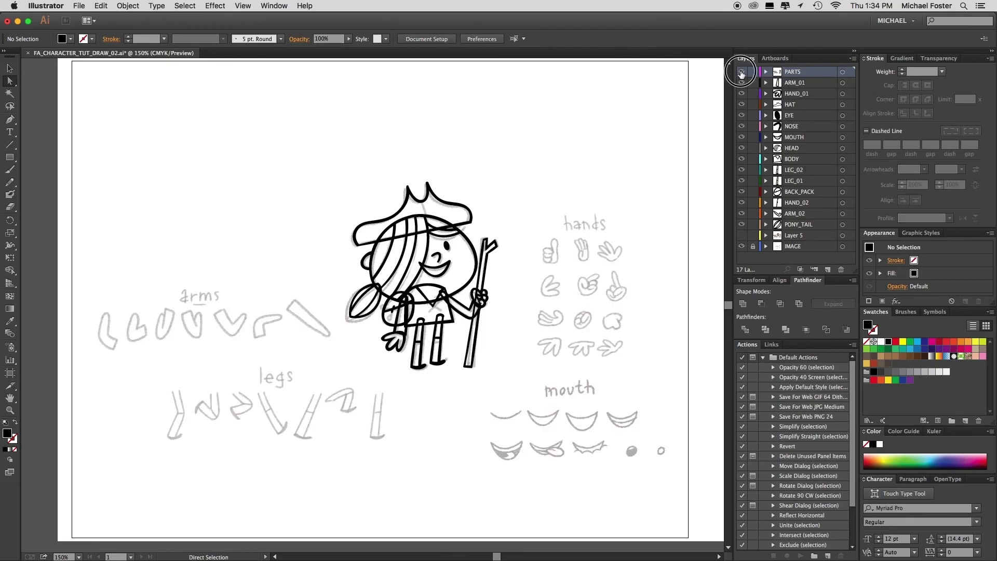
{"action": "left_click", "coordinate": [742, 73]}
{"action": "left_click", "coordinate": [742, 73]}
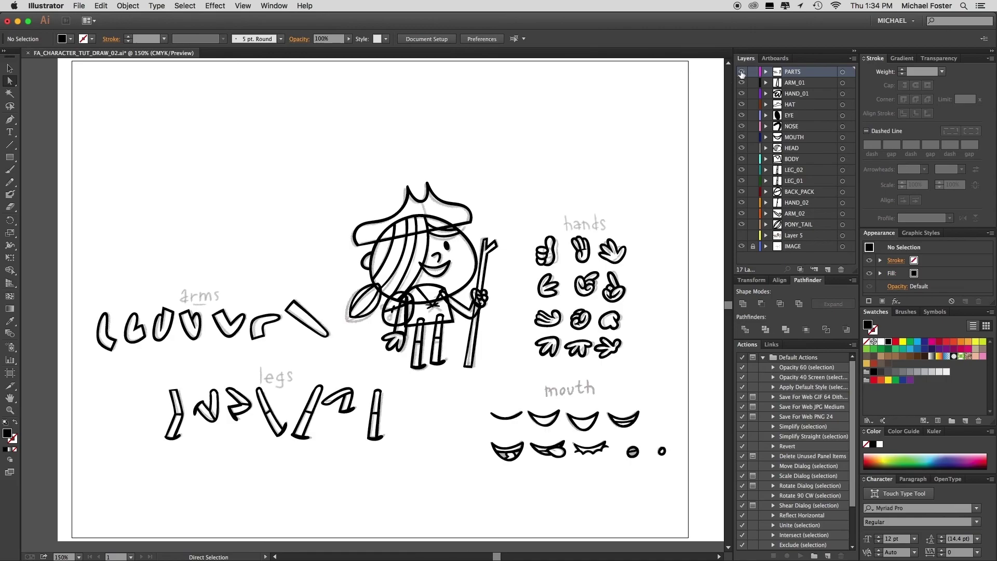